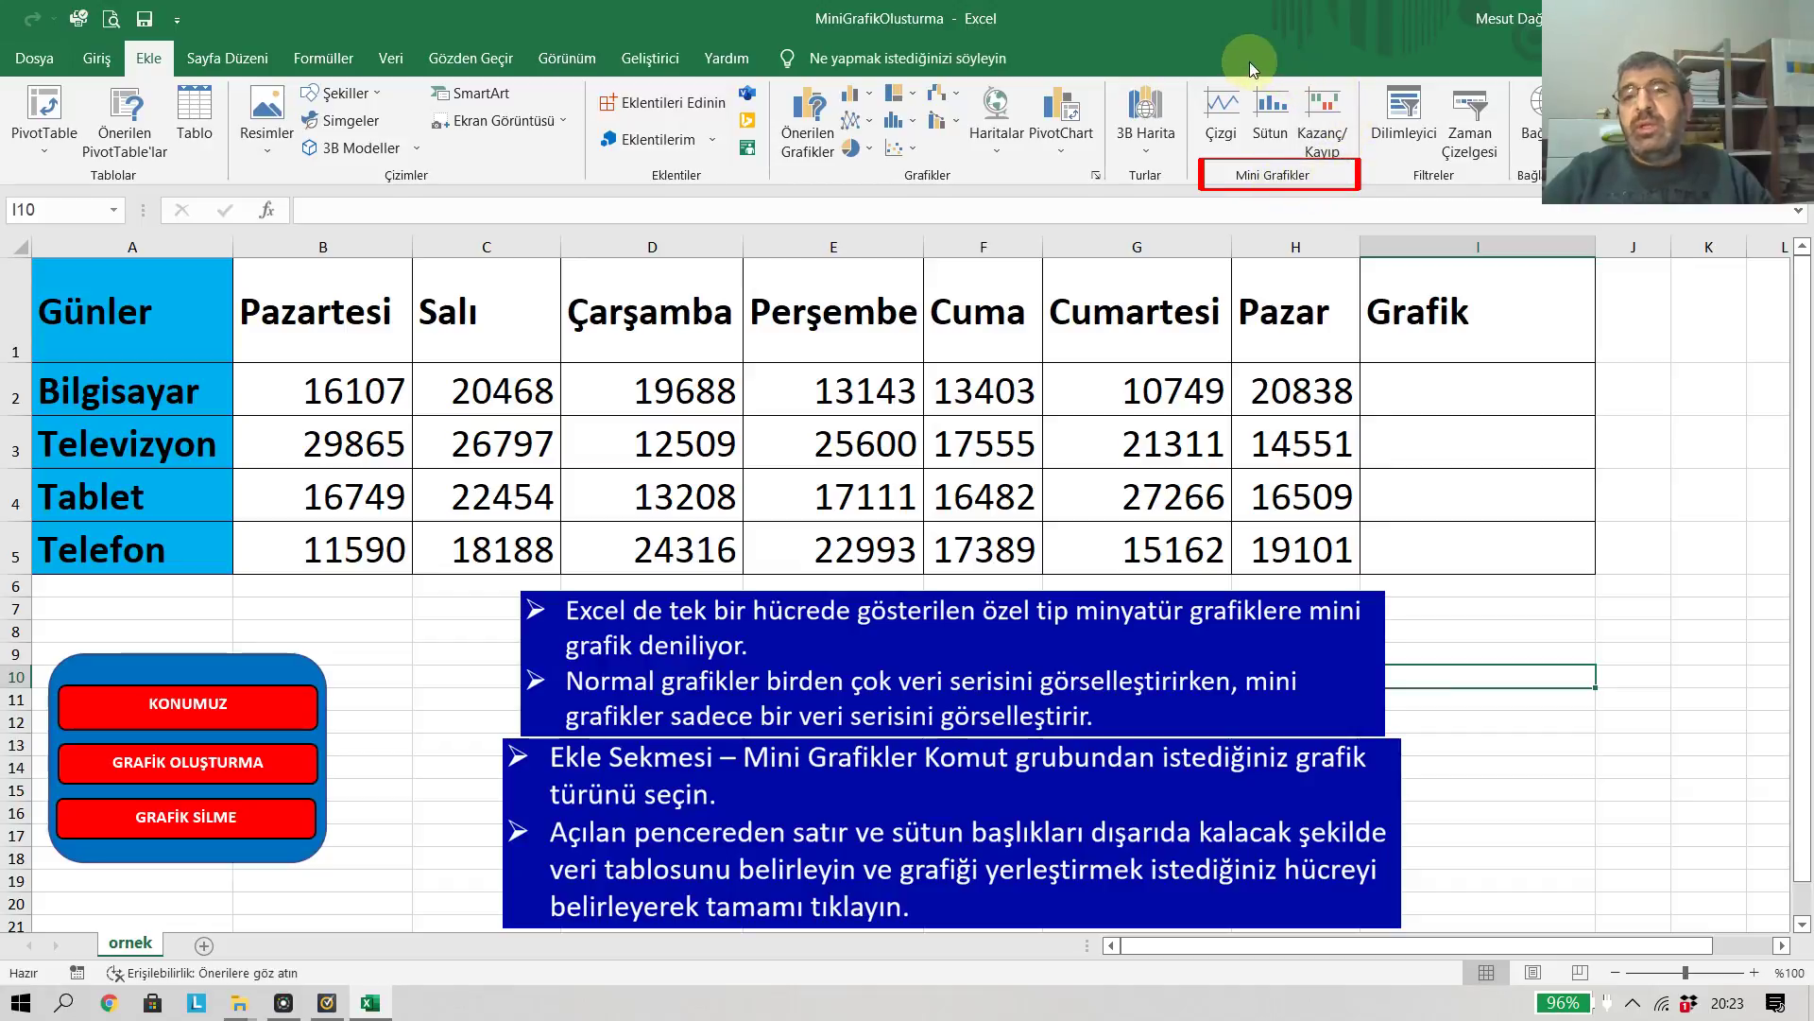
Start a line sparkline and set its data range to the sales figures B2:H5
click(1228, 101)
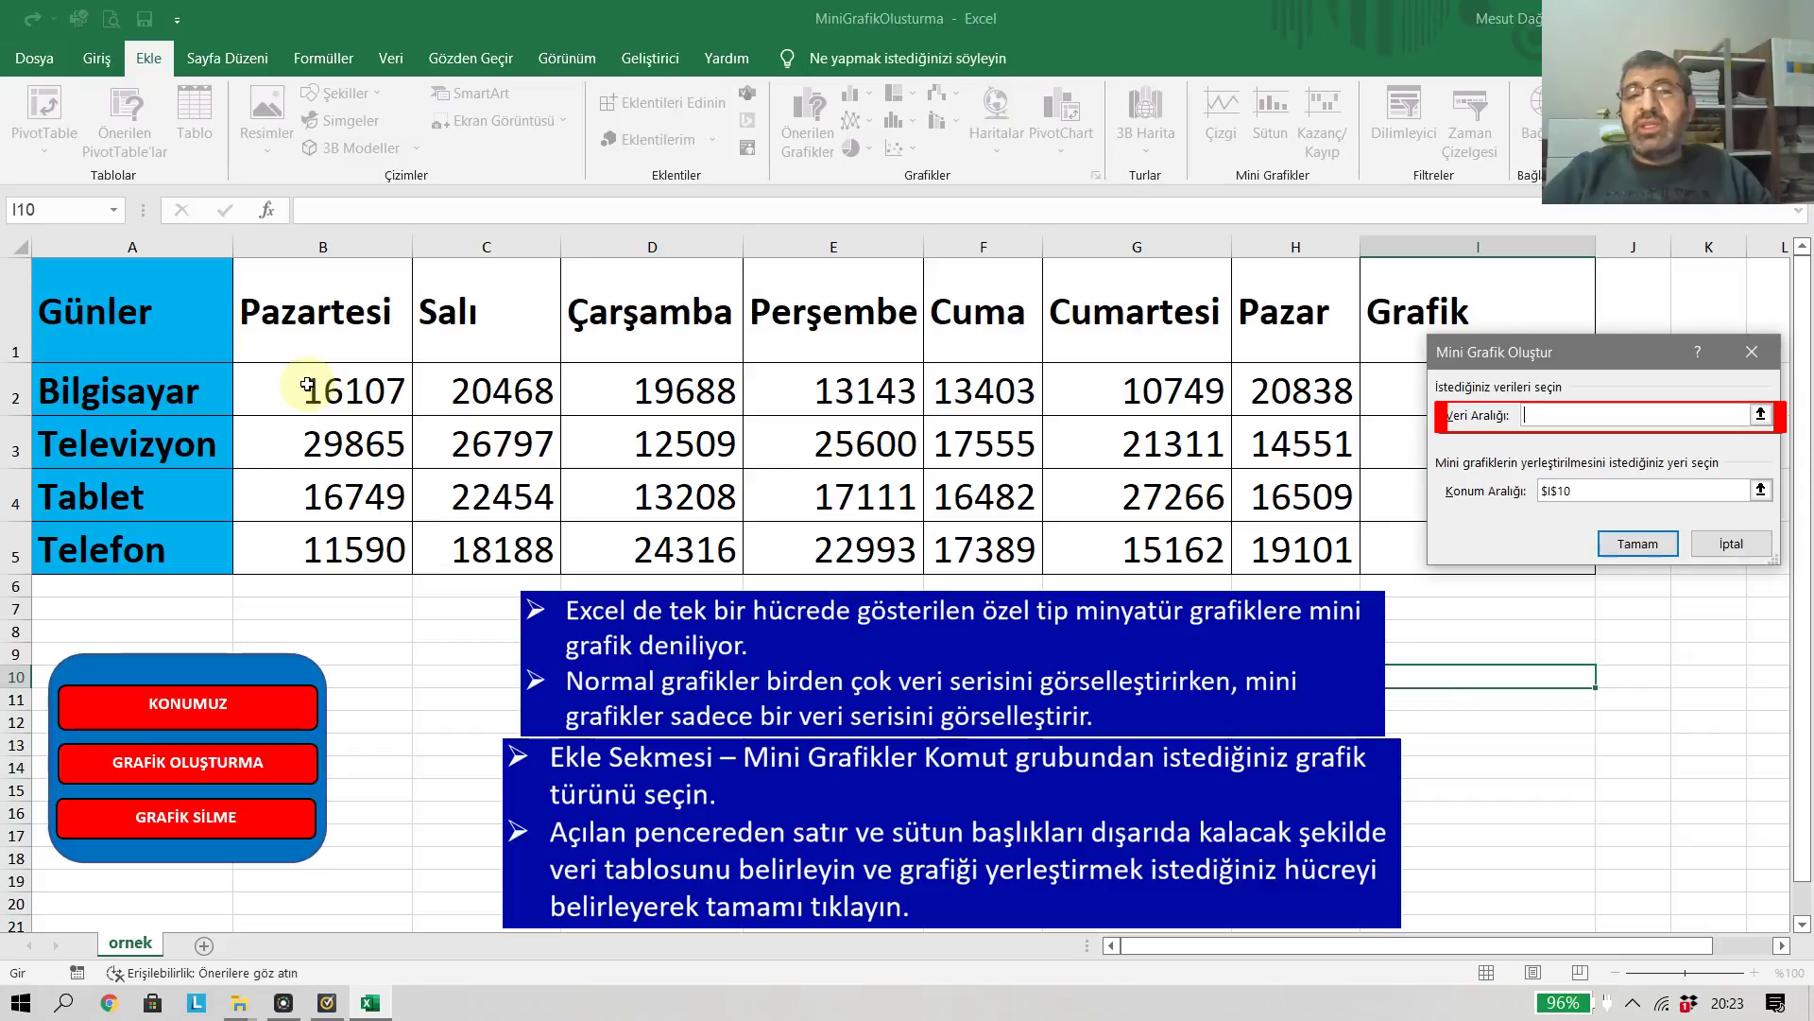
mouse_move(307, 385)
mouse_down()
mouse_move(1257, 490)
mouse_move(1285, 534)
mouse_up()
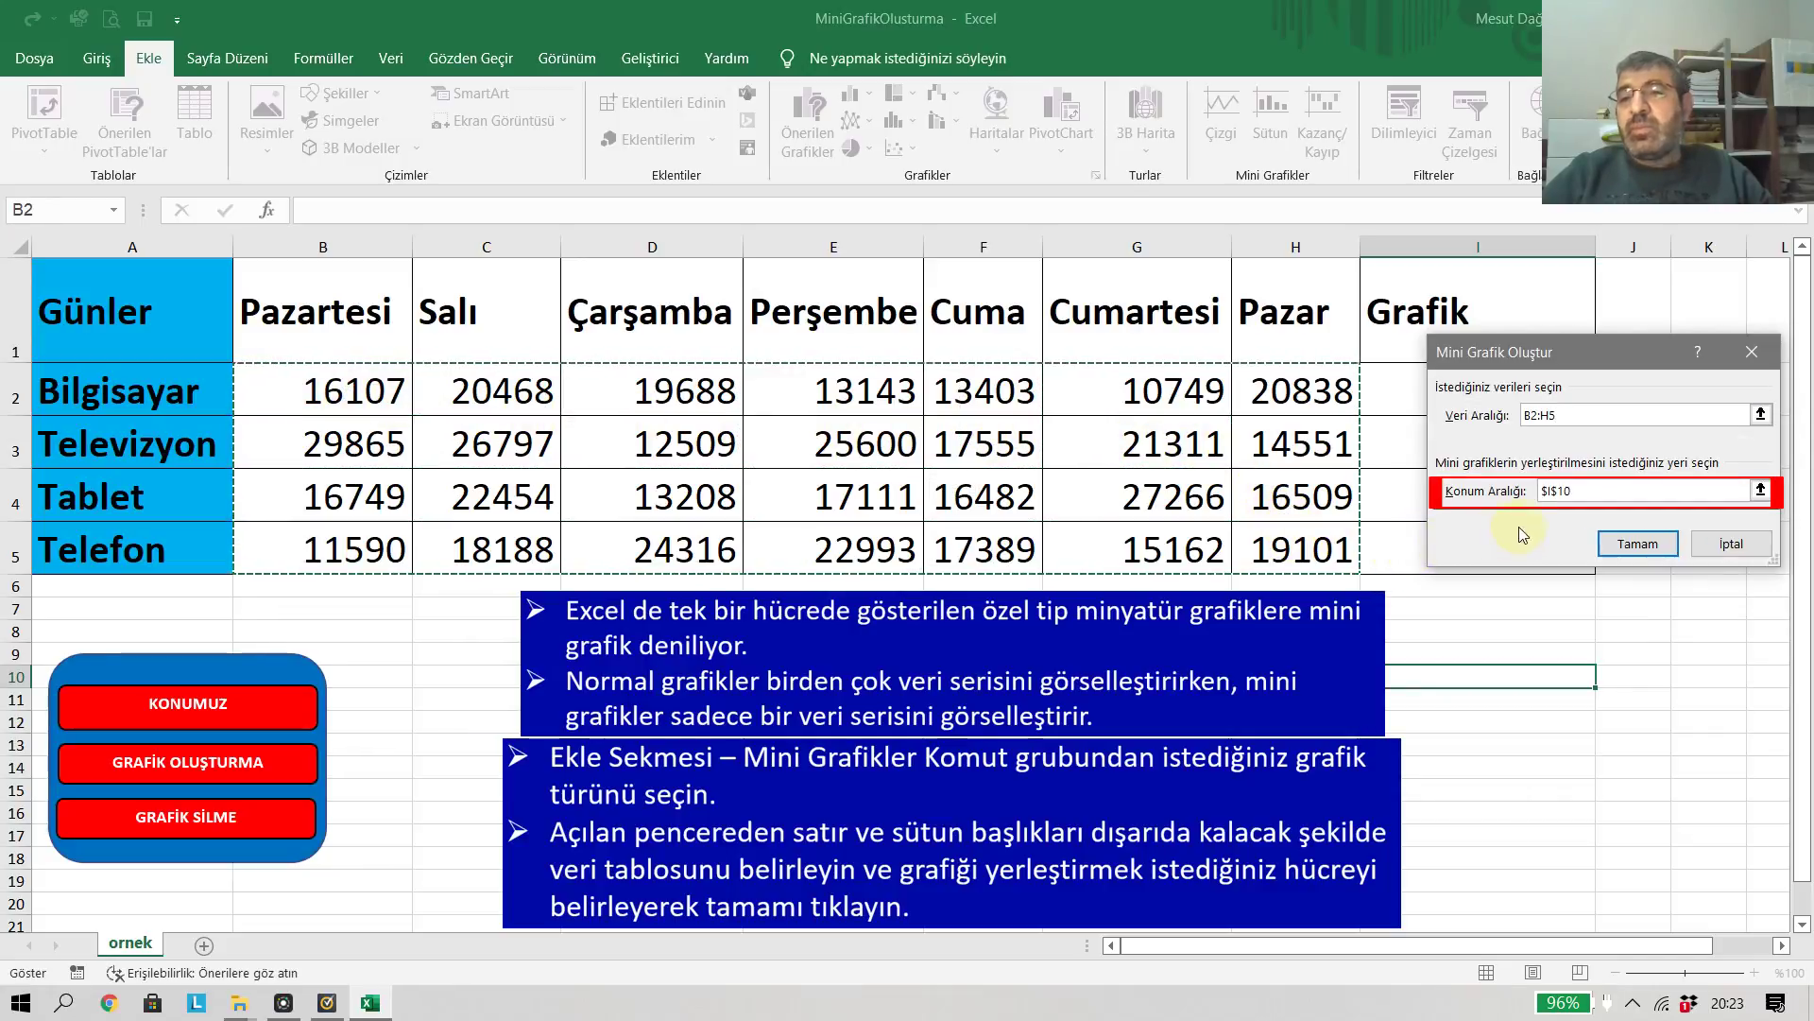
Replace the $I$10 location with I2:I5 and create the line sparklines
click(1595, 489)
drag(1572, 490, 1523, 493)
key(Delete)
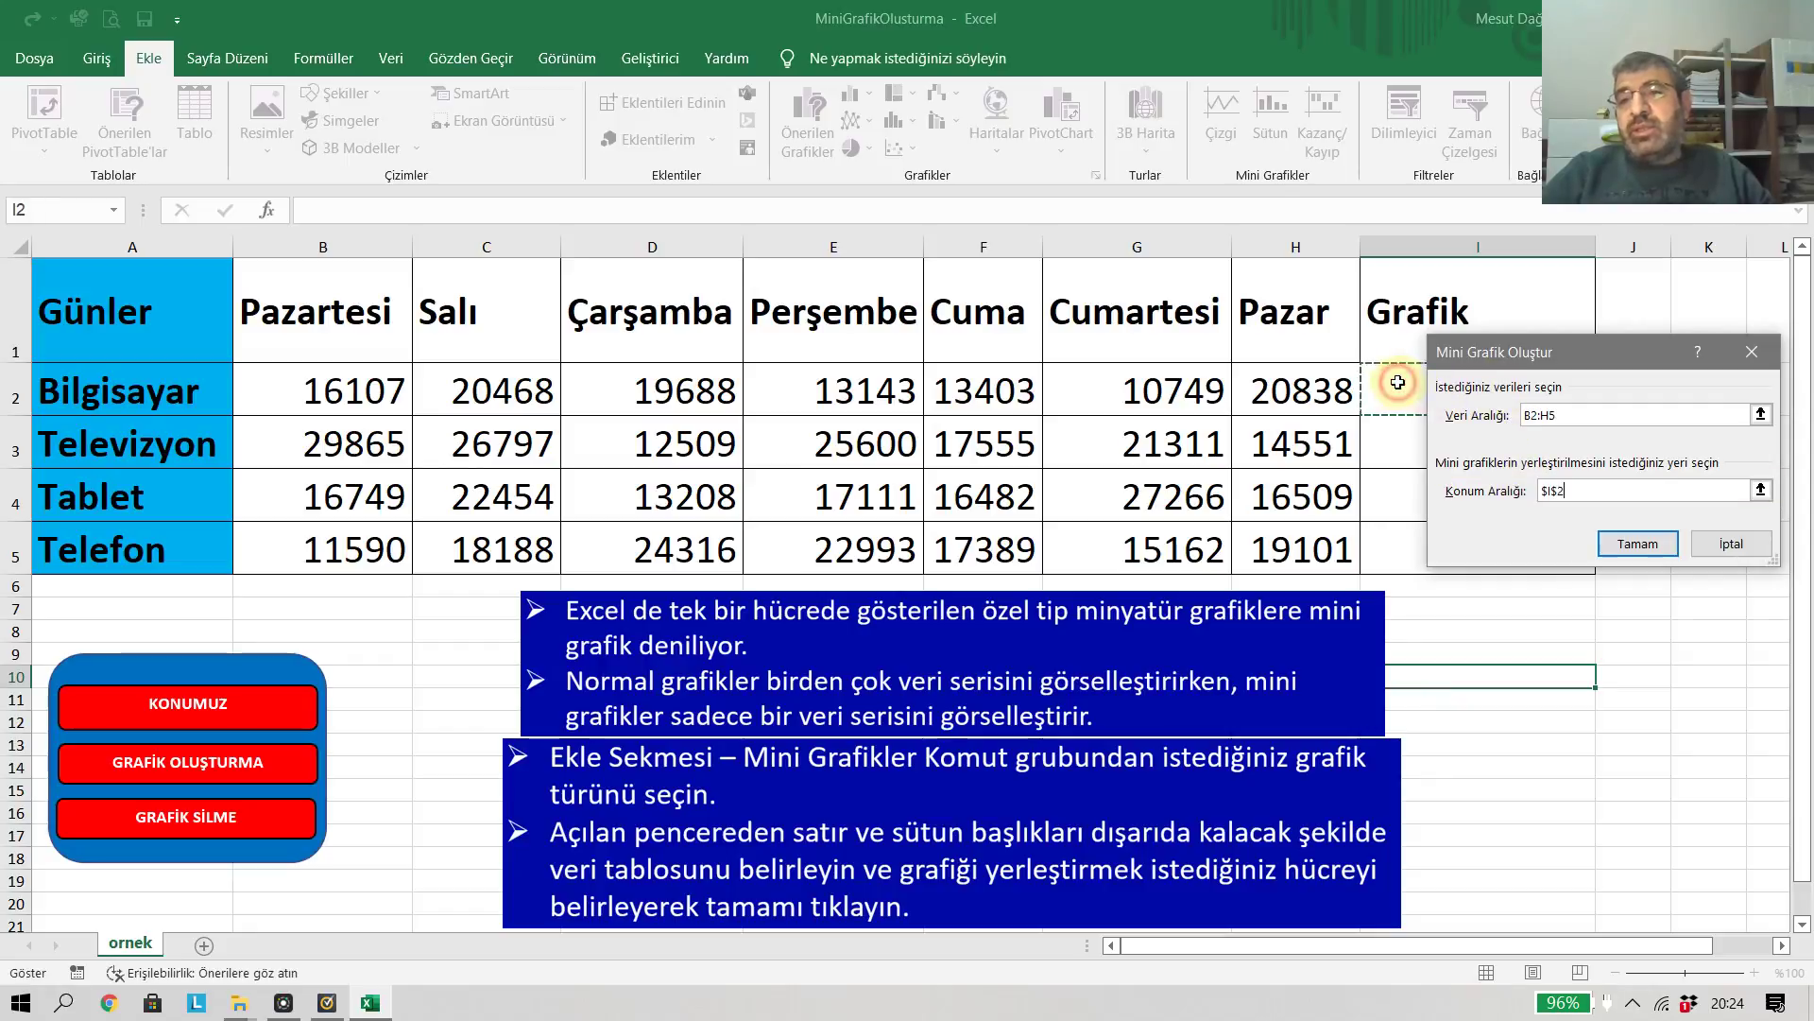
drag(1397, 381, 1404, 530)
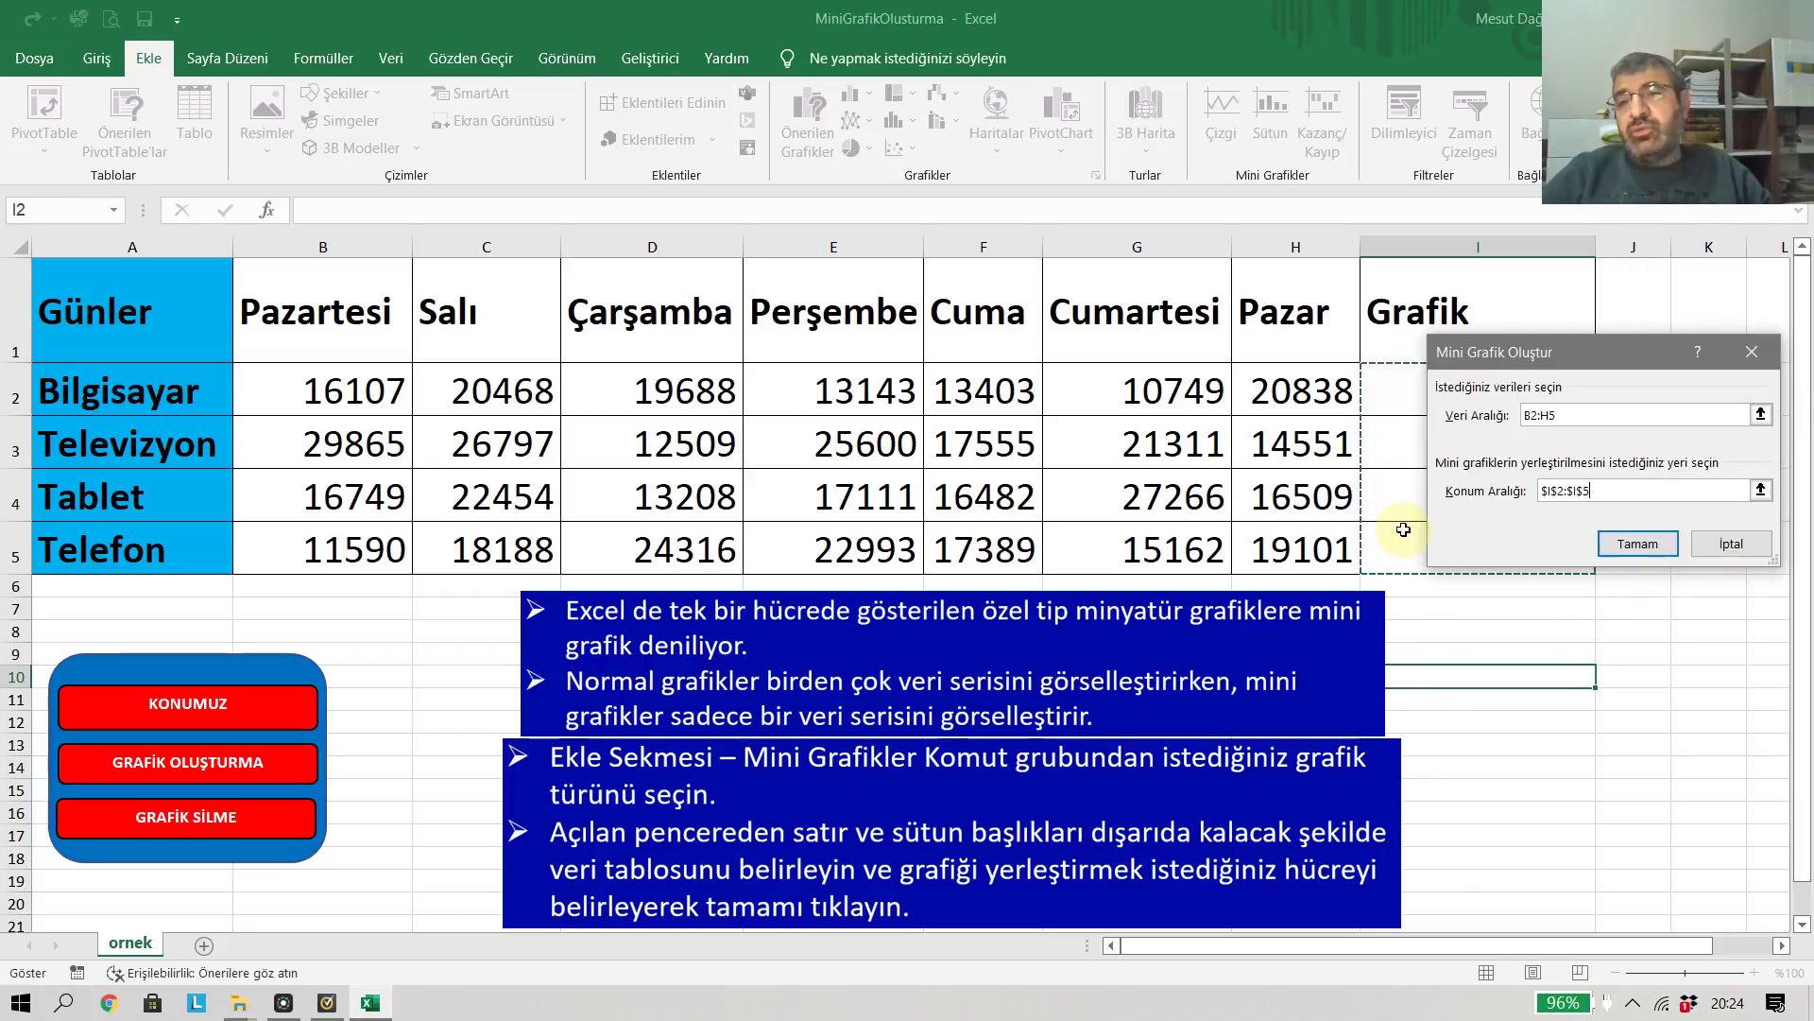
click(1632, 544)
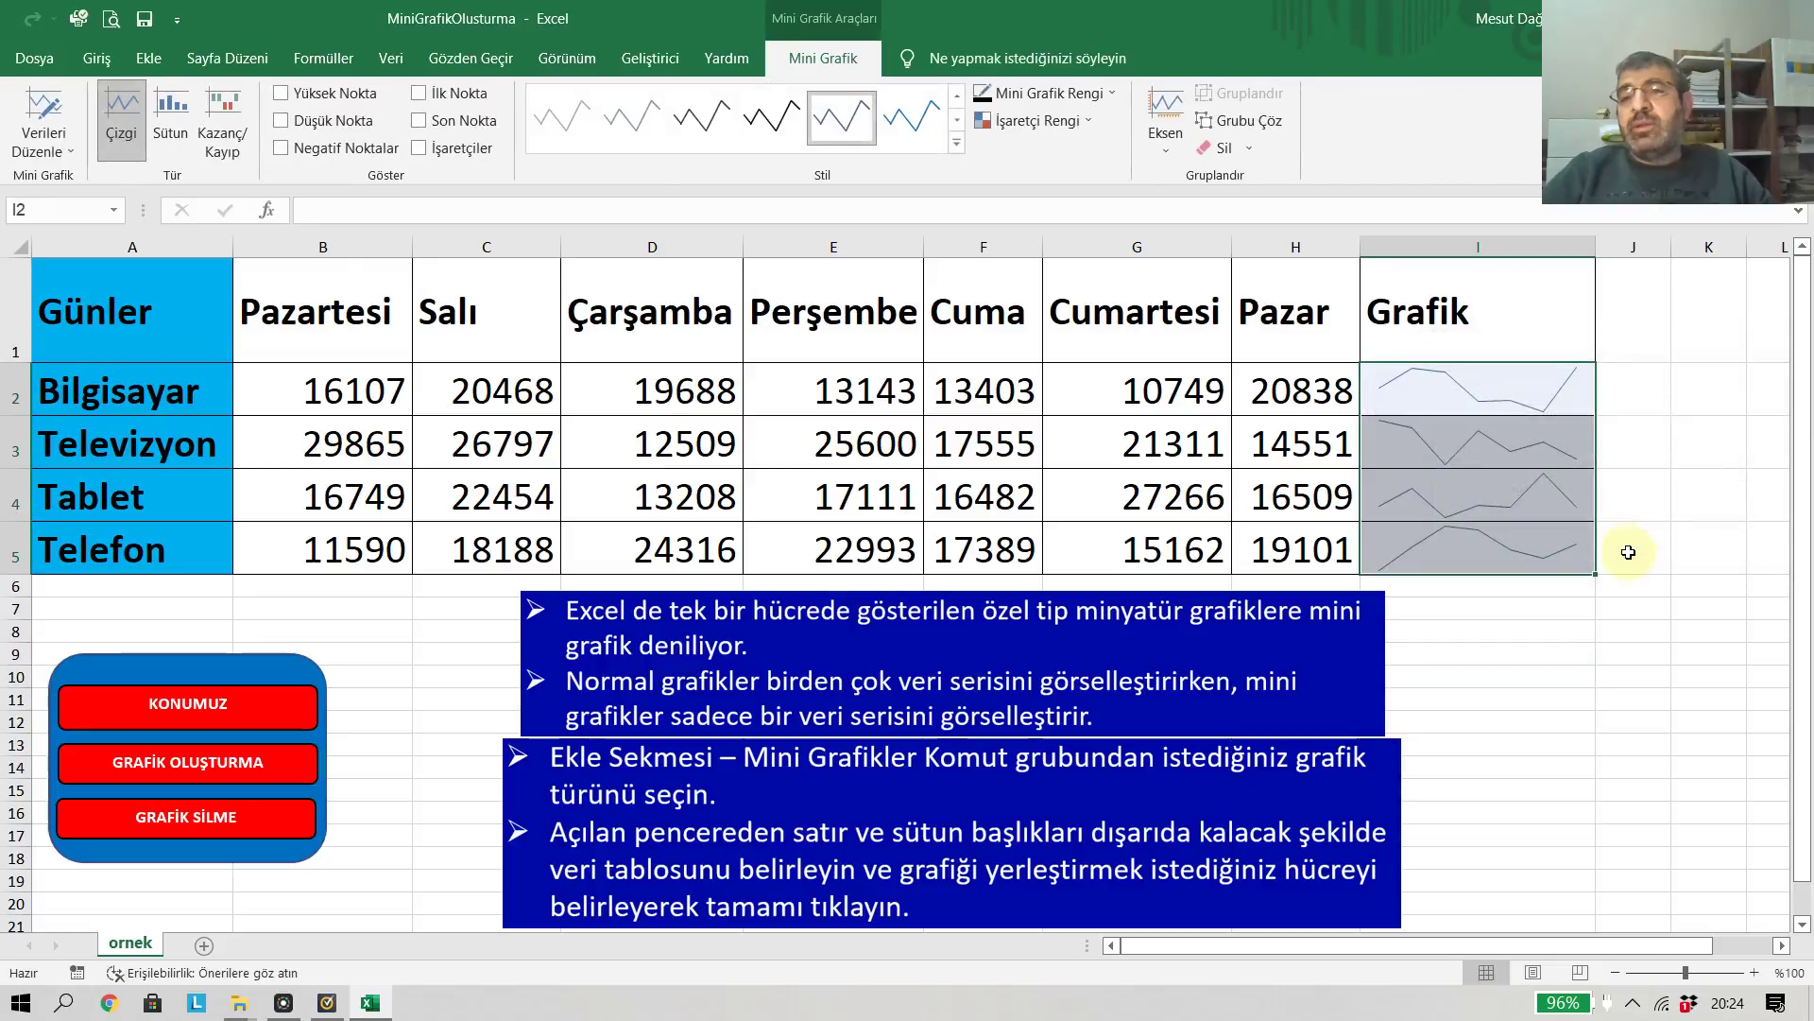
Review the RASTGELEARADA formula in D3, enter 1 in D8 and 2 in D9, then select I2
click(1637, 679)
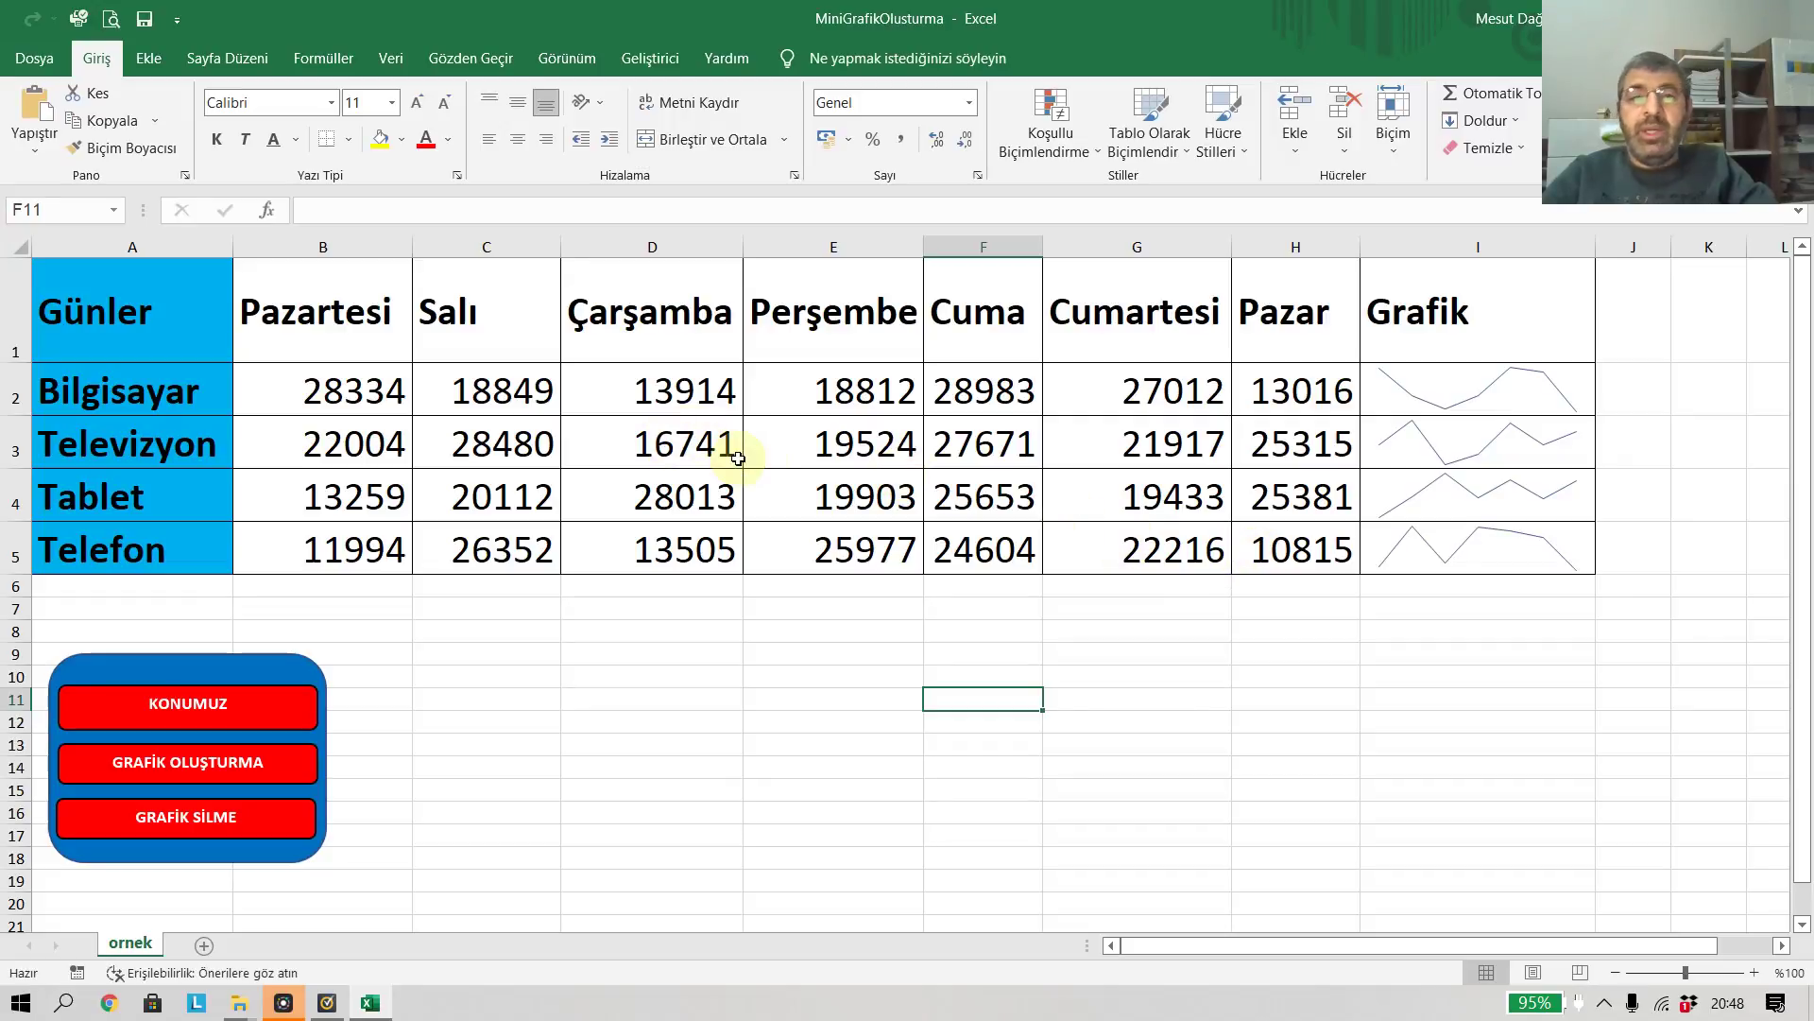
click(687, 439)
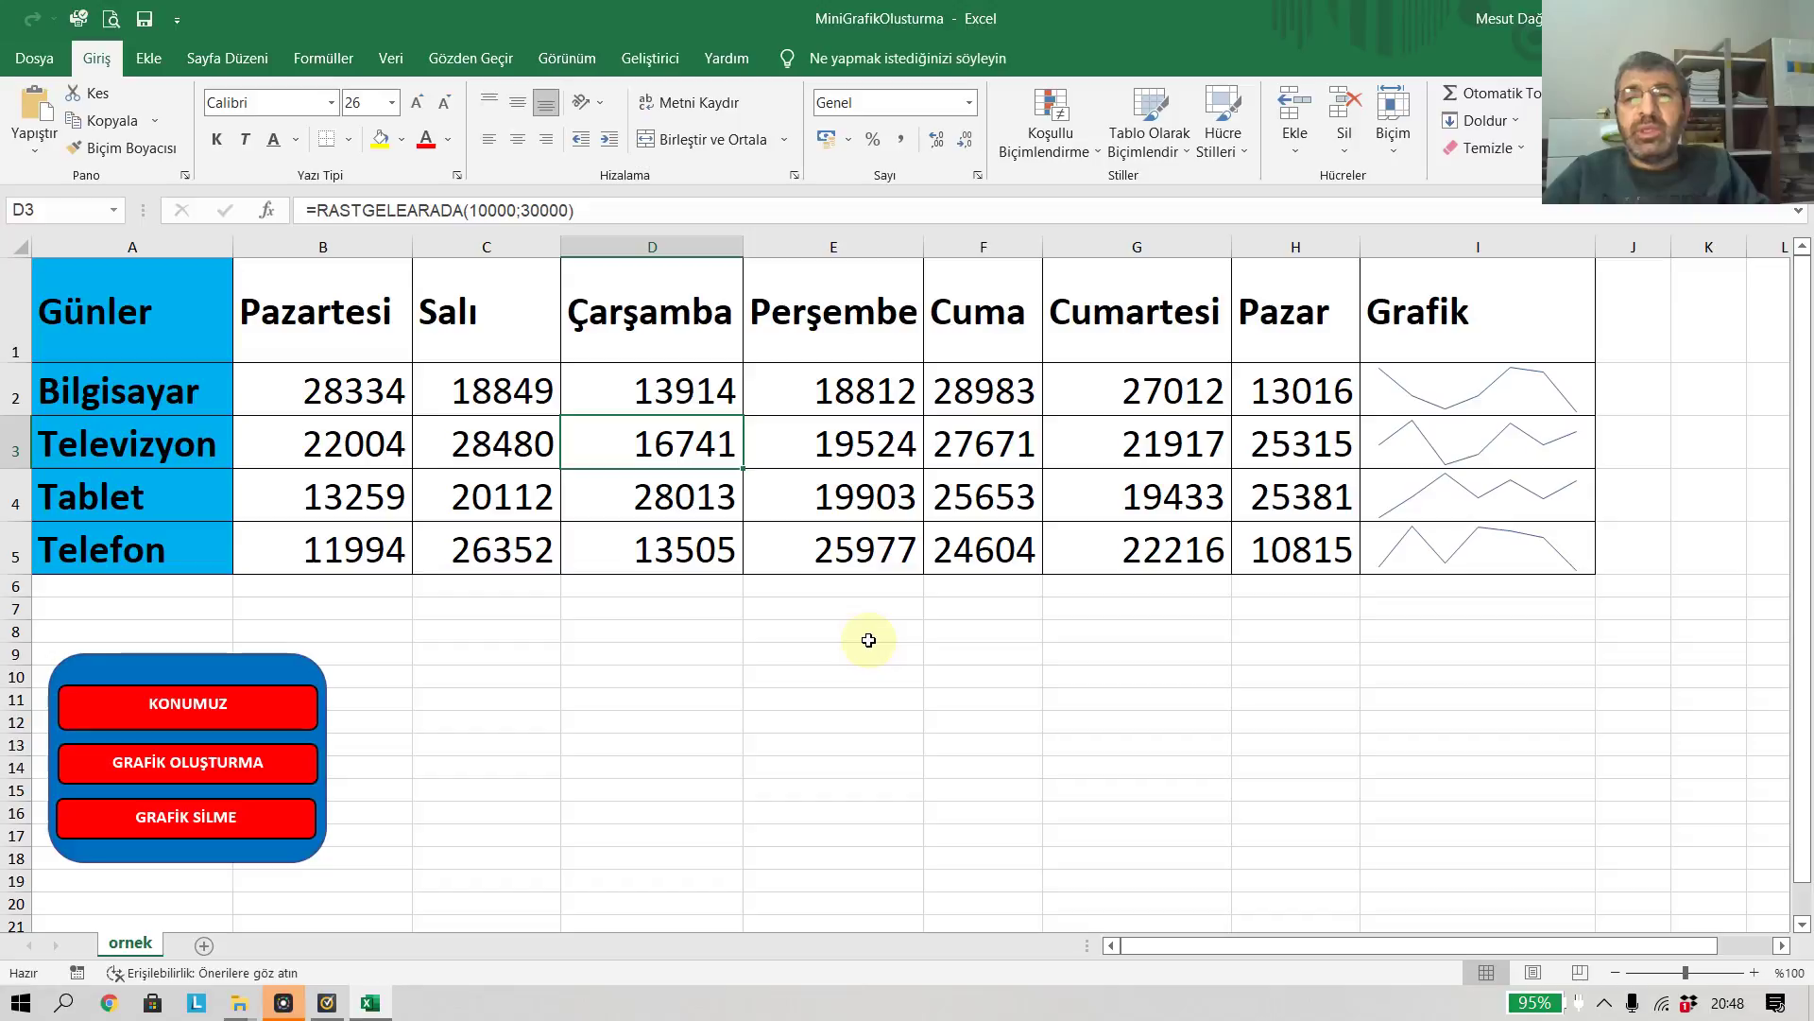
click(719, 639)
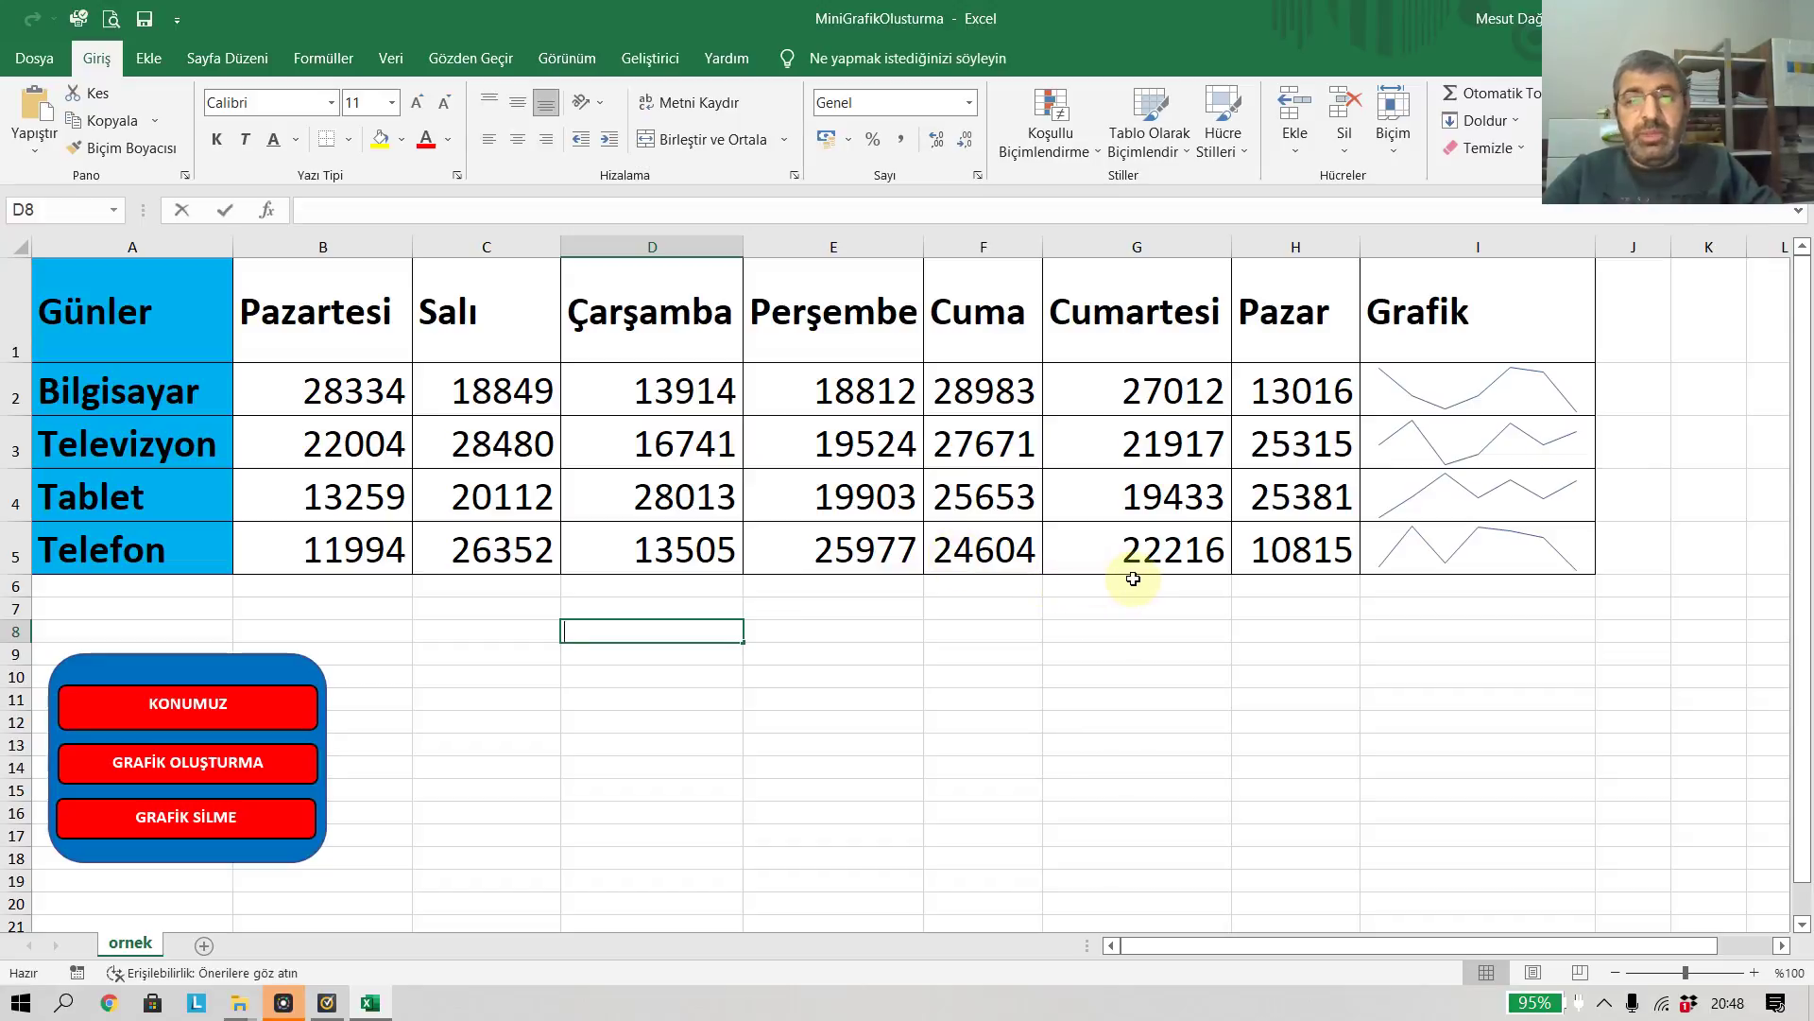
text(1)
key(Return)
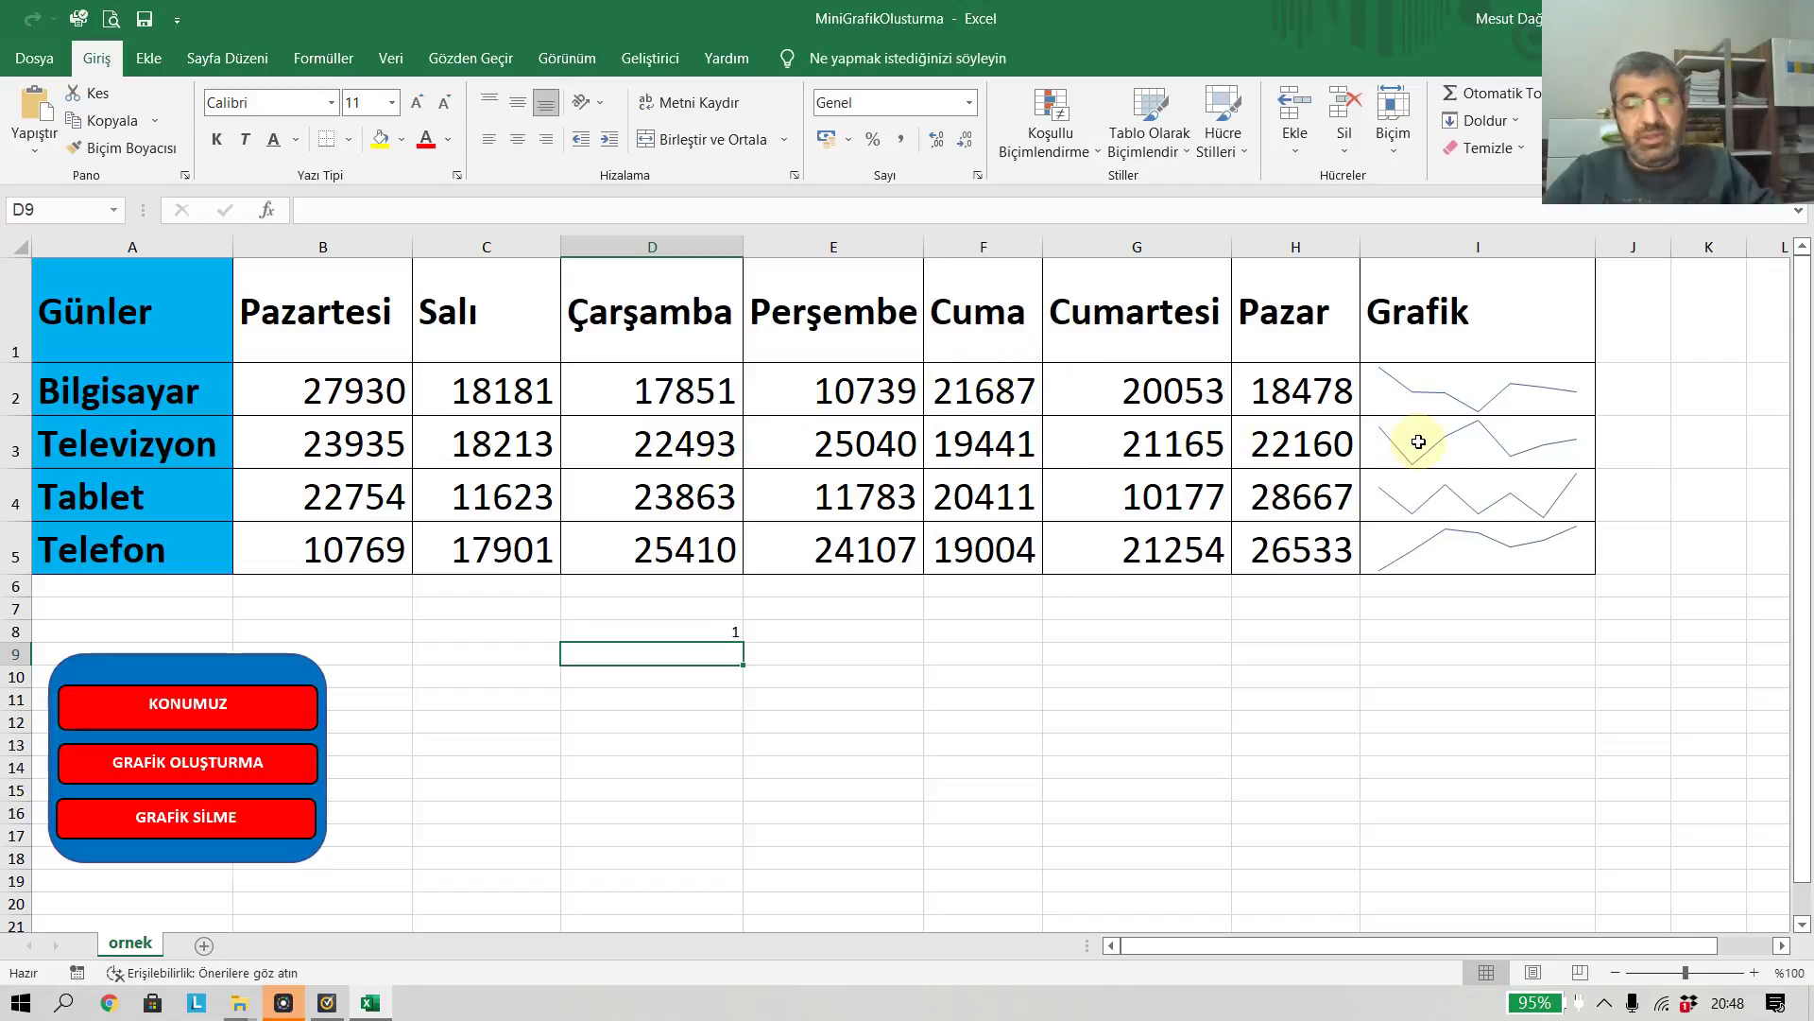
text(2)
key(Return)
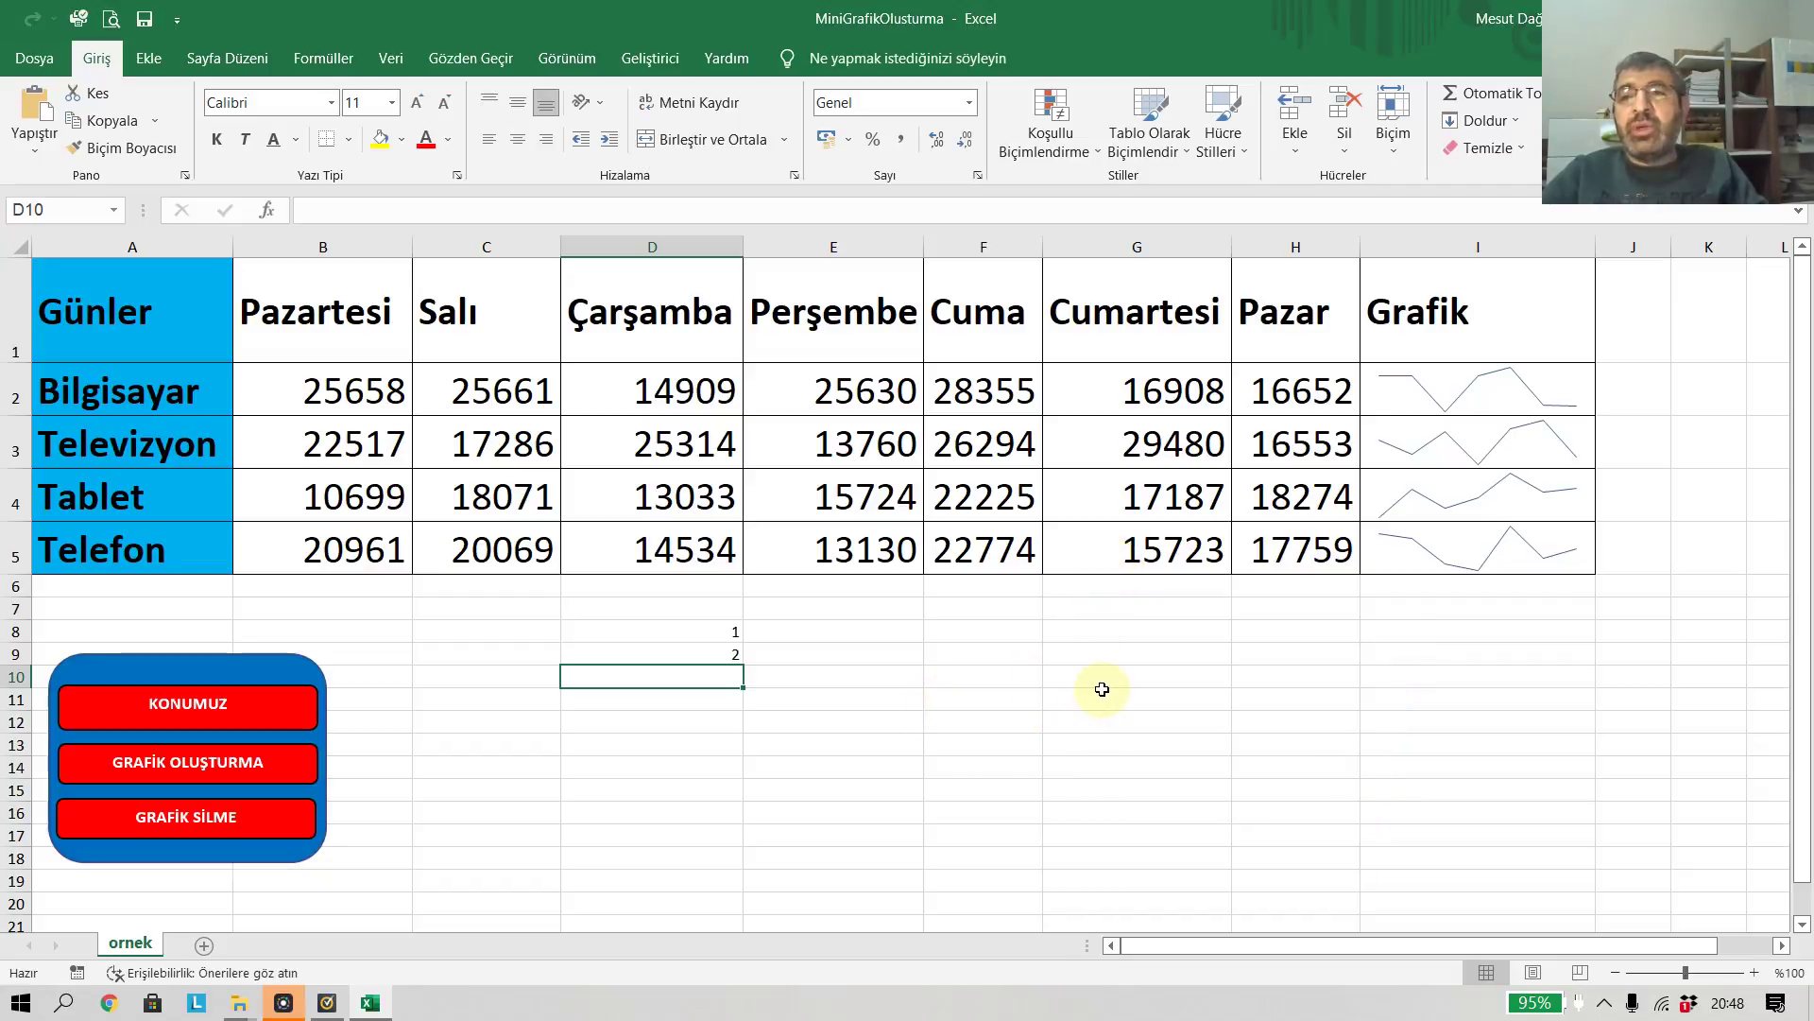
click(1400, 393)
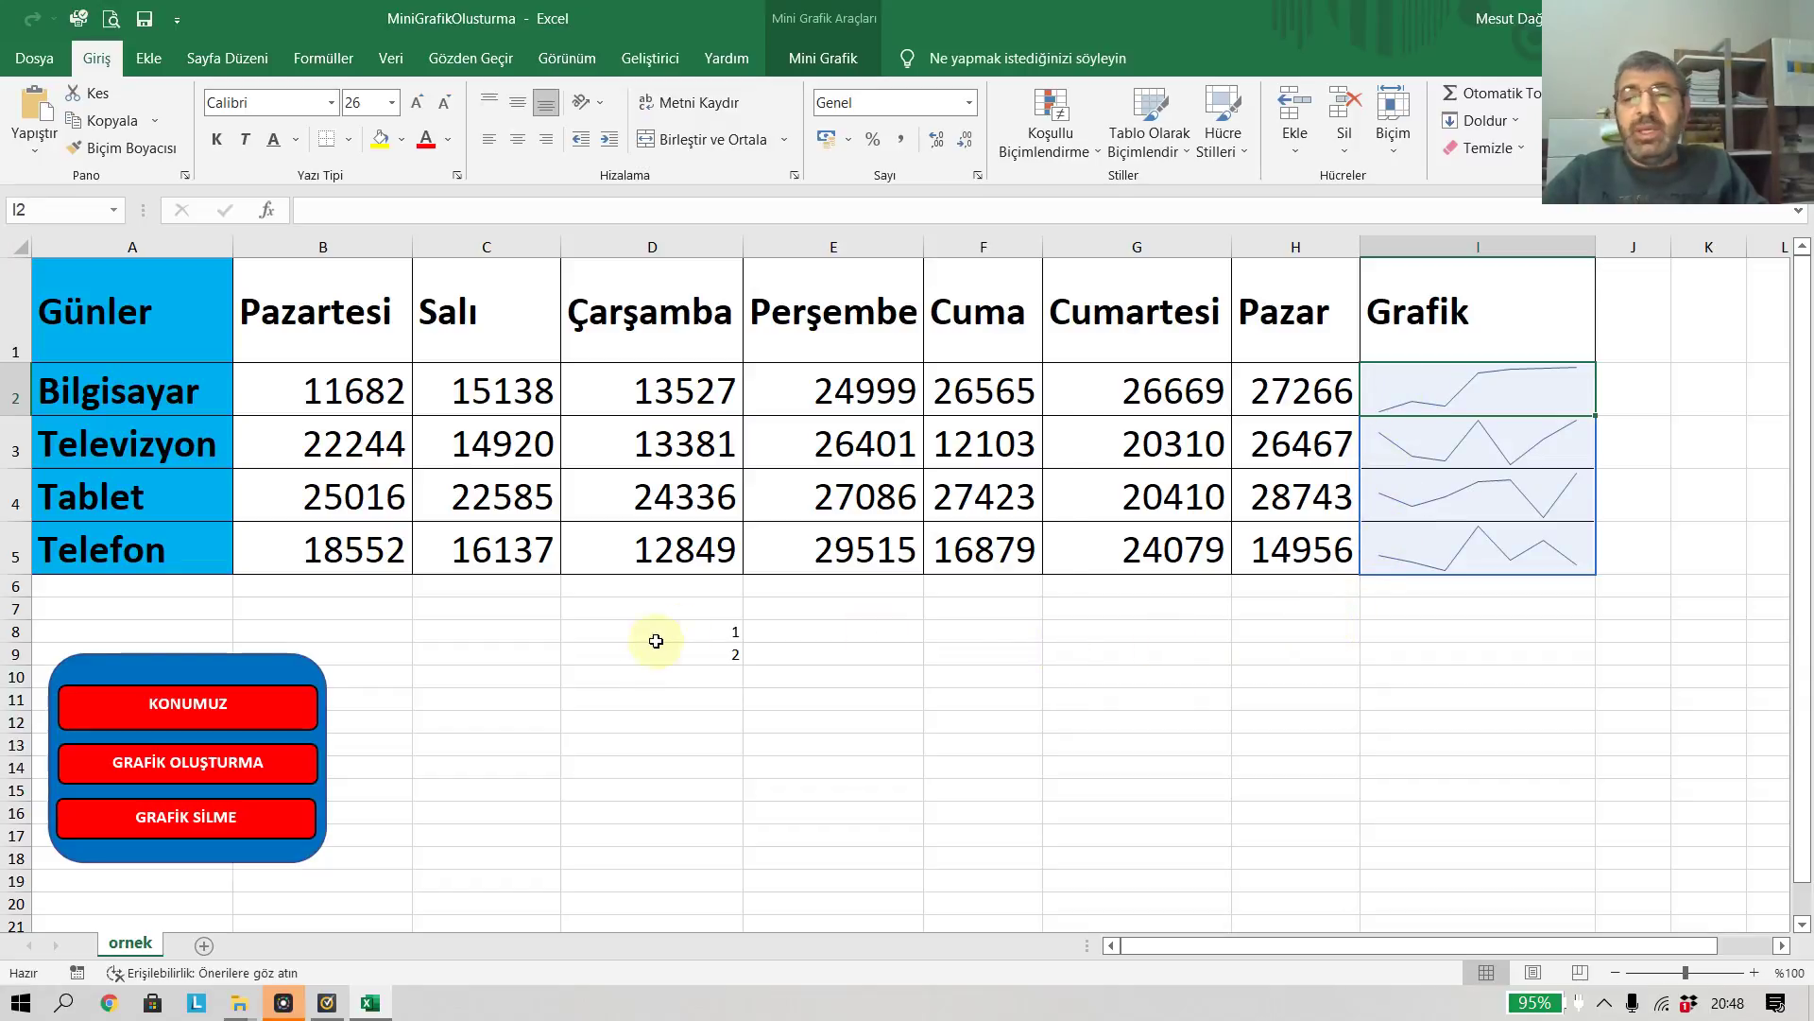
Deselect the sparklines via D11 and display the GRAFİK SİLME deletion notes
click(641, 693)
click(214, 838)
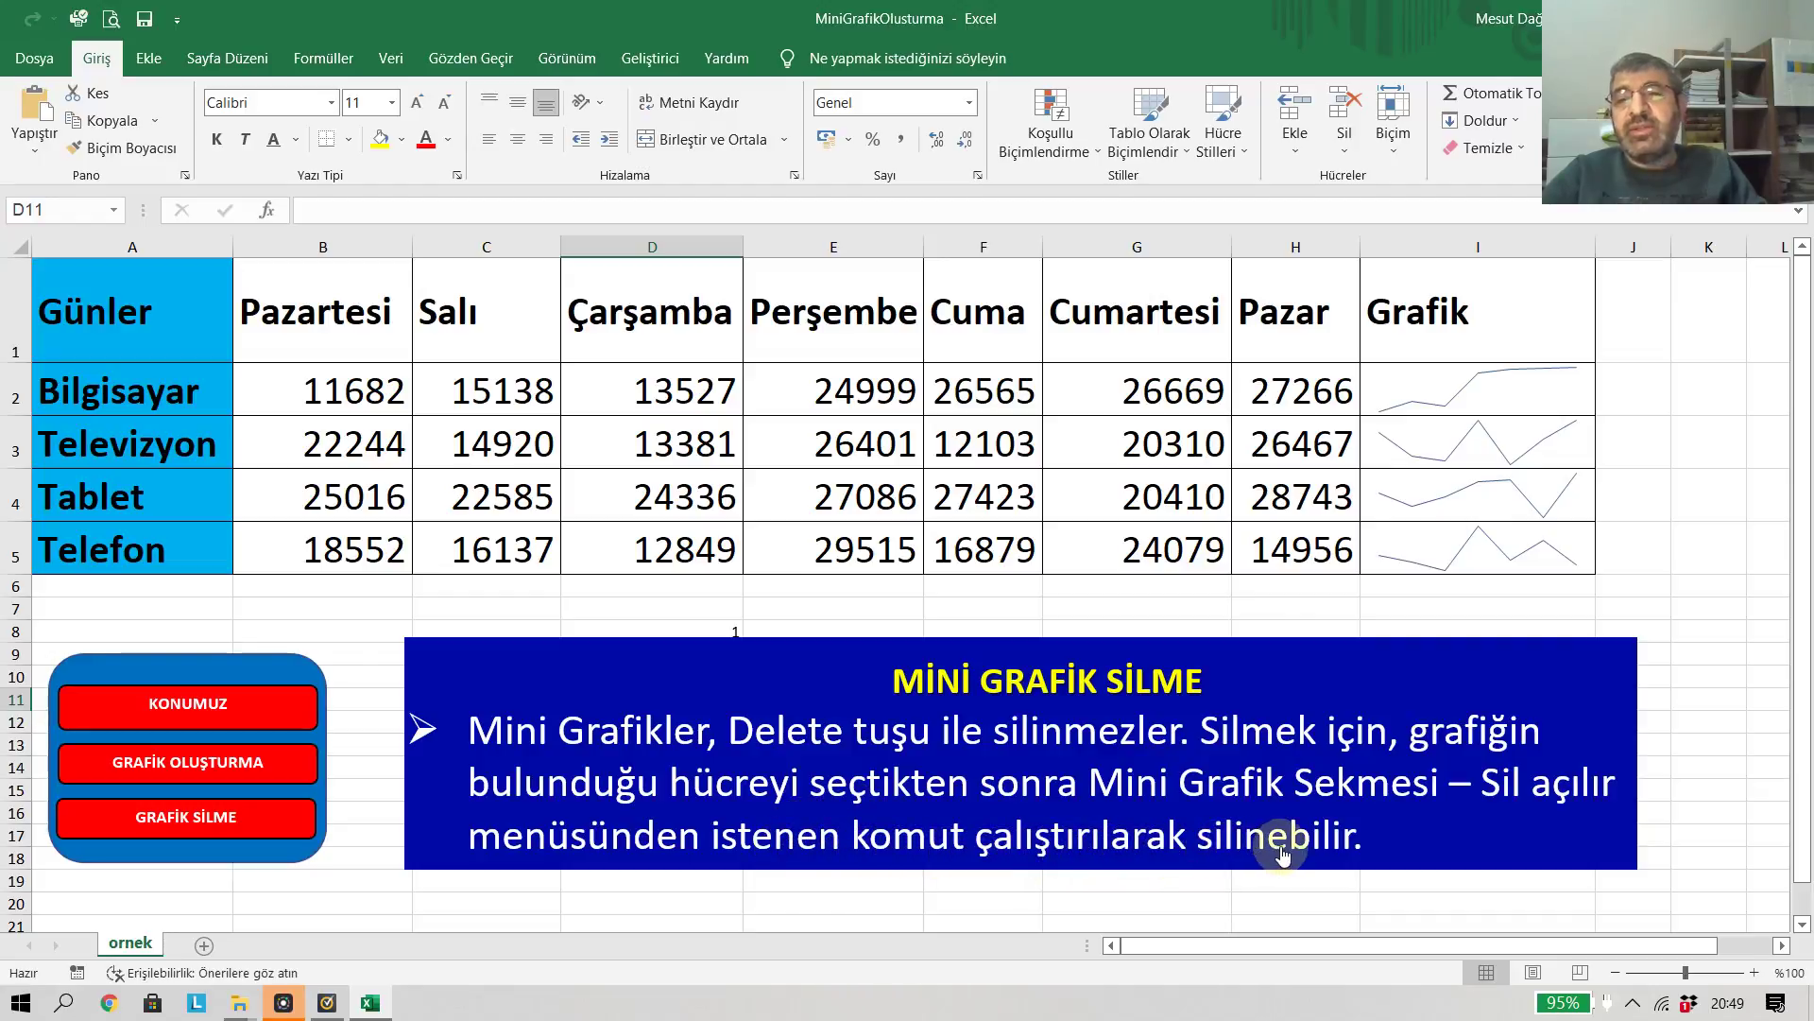
Delete only the I2 sparkline using Mini Grafik > Sil > Seçili Mini Grafikleri Sil
click(1266, 586)
click(1442, 391)
click(1532, 675)
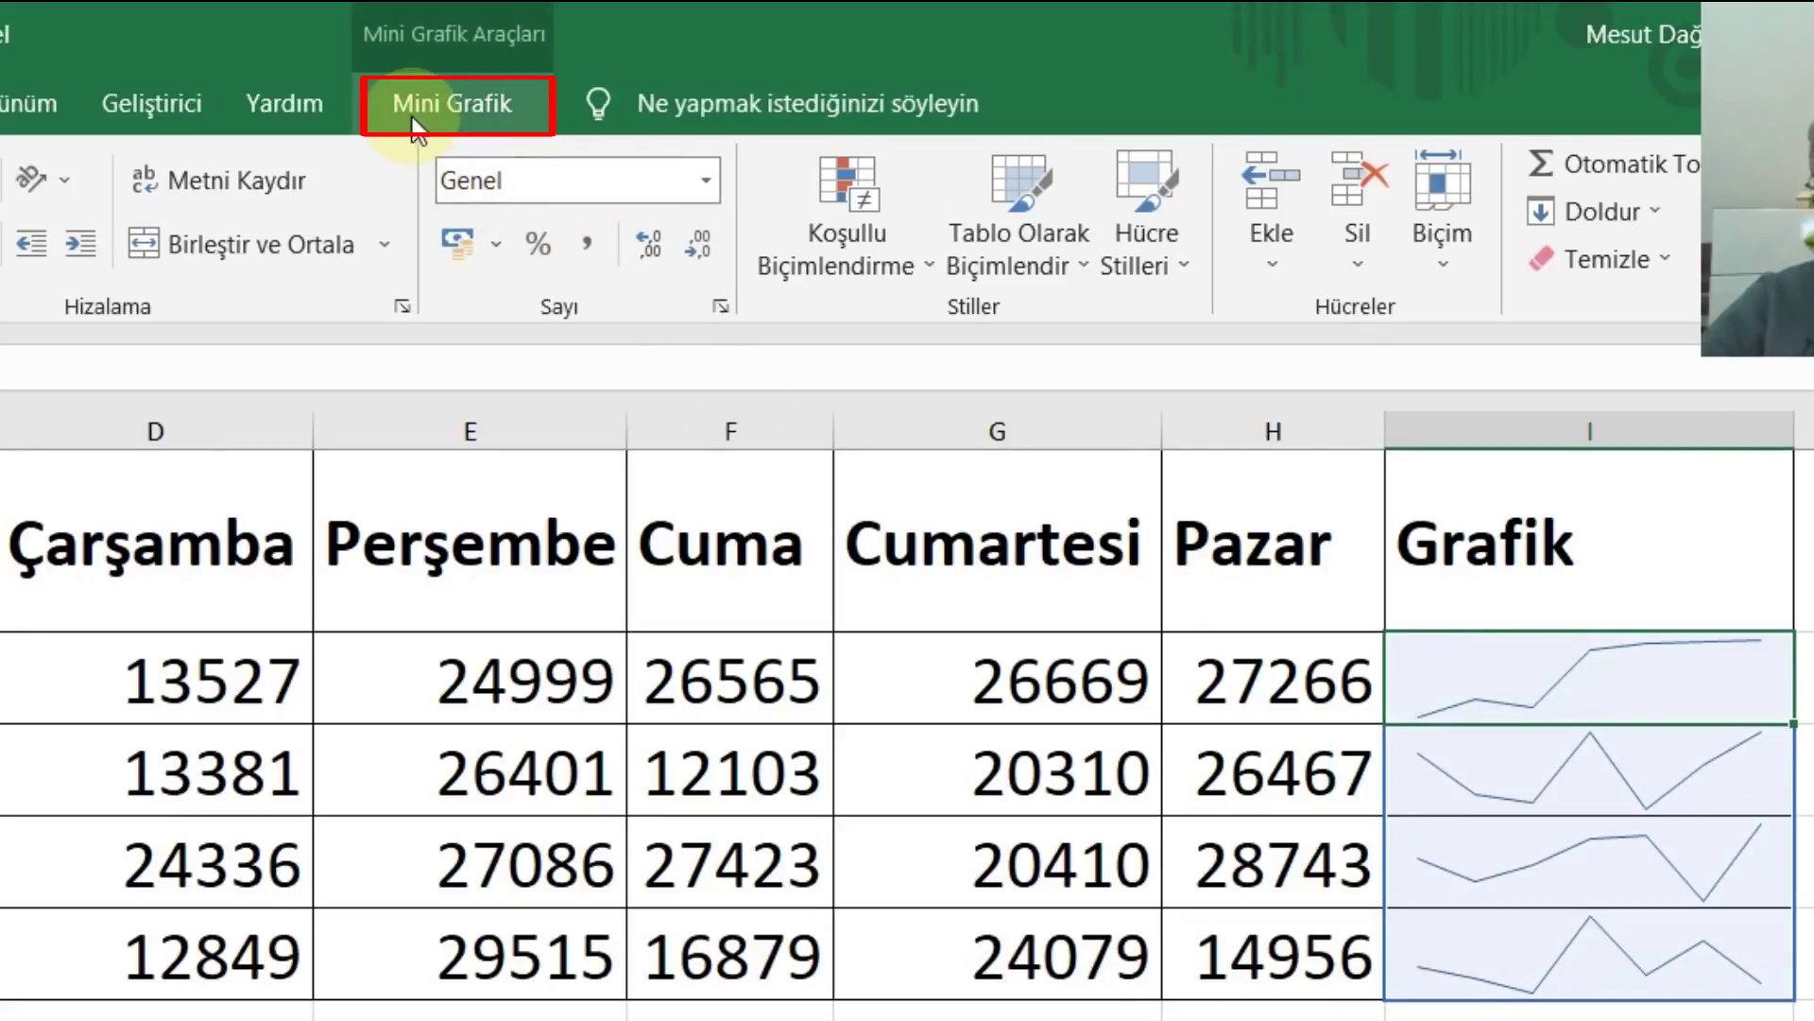
click(418, 115)
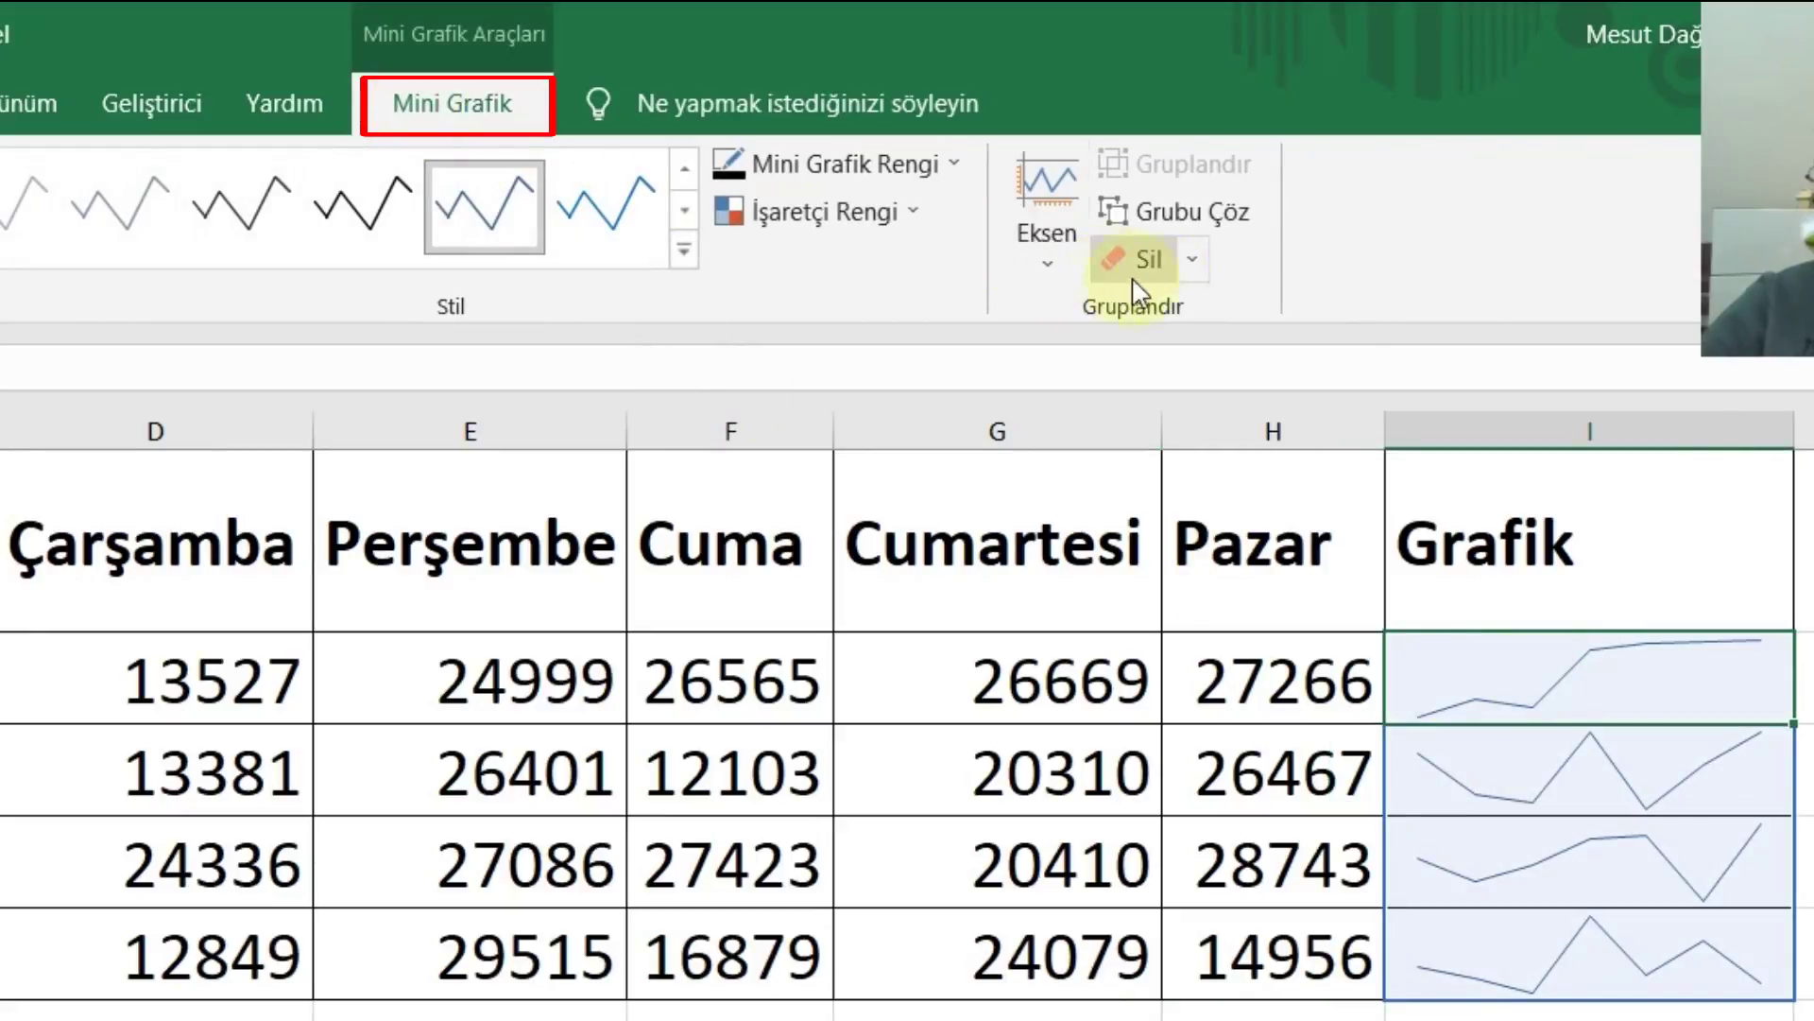
click(1194, 261)
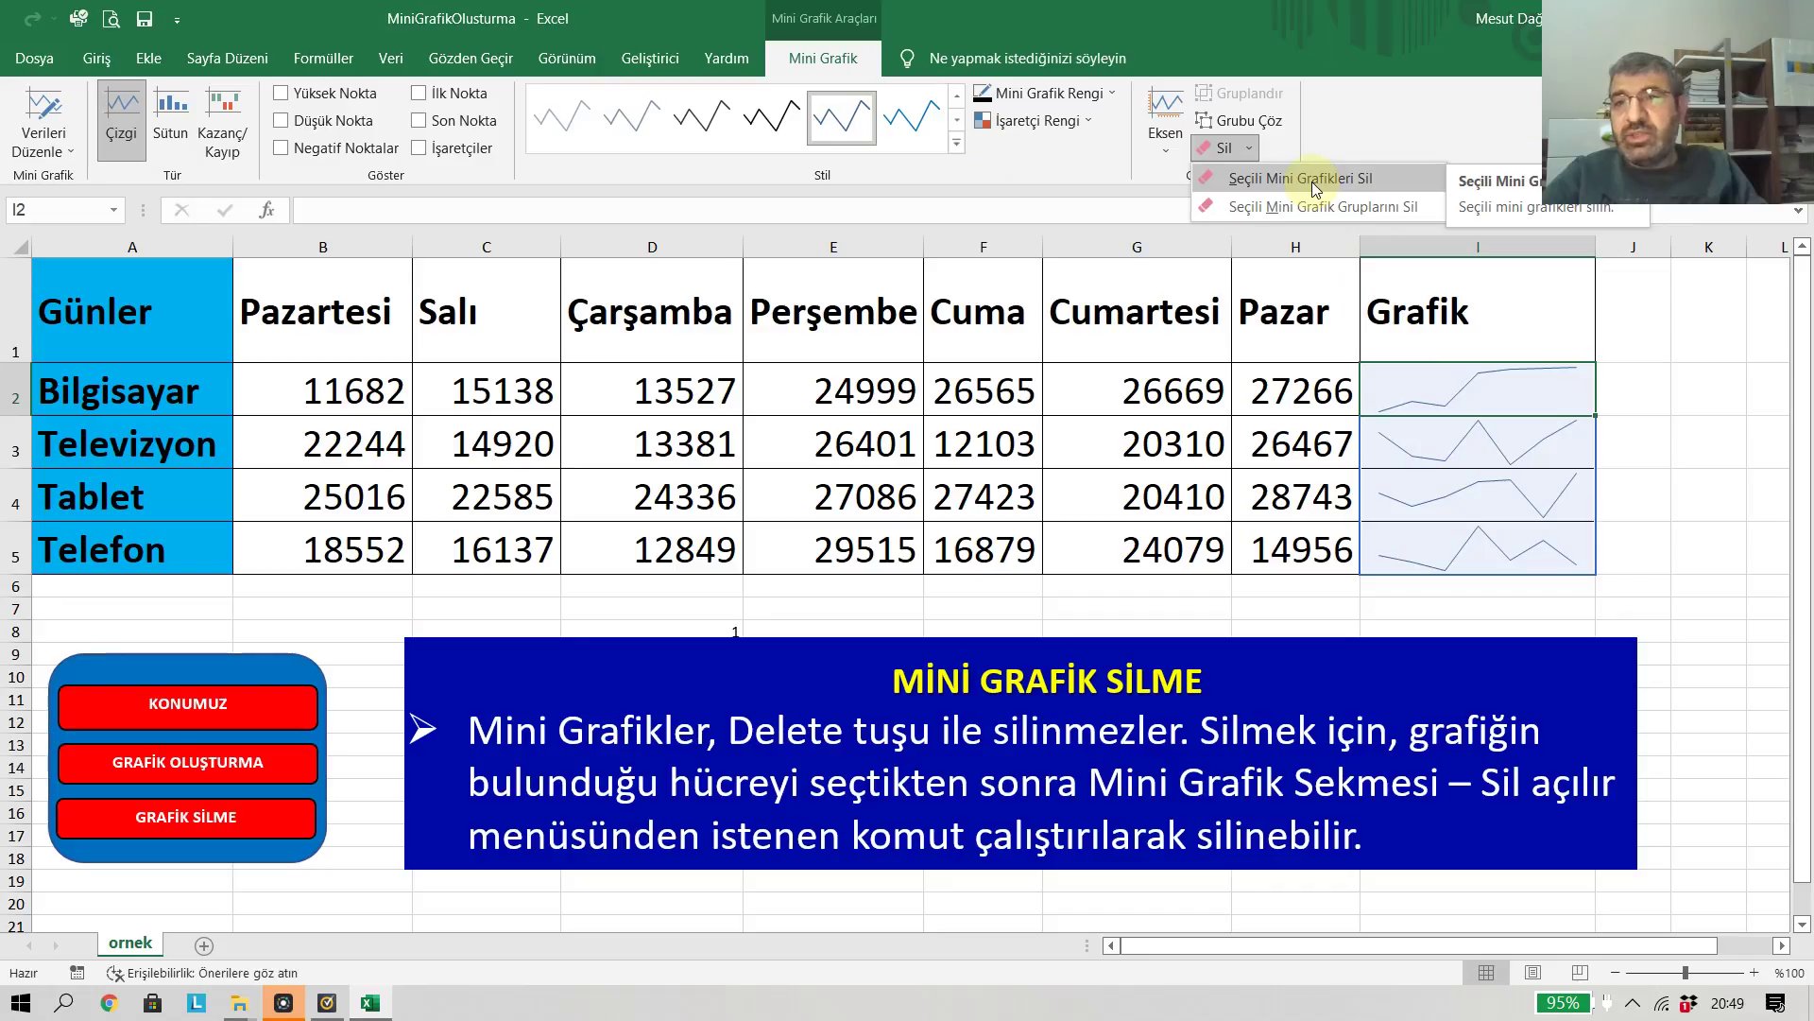
click(1309, 312)
click(1476, 389)
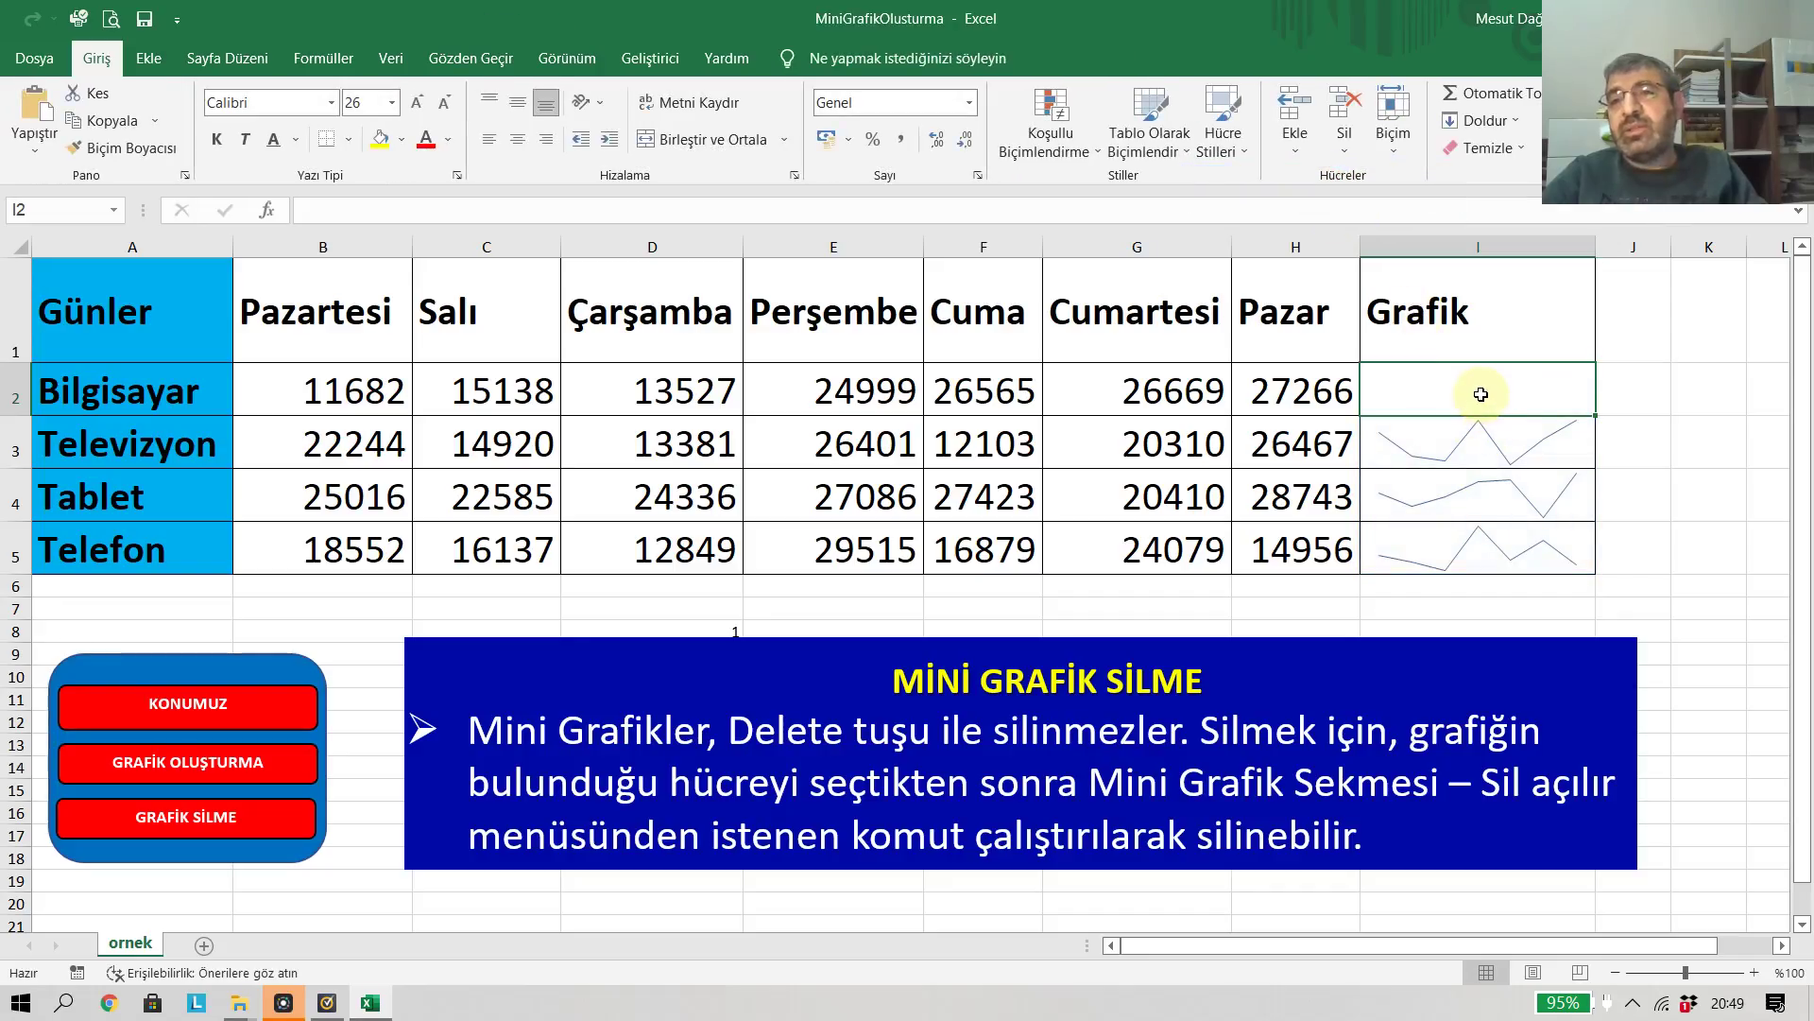
Select I3 and delete the whole group with Seçili Mini Grafik Gruplarını Sil
click(1523, 444)
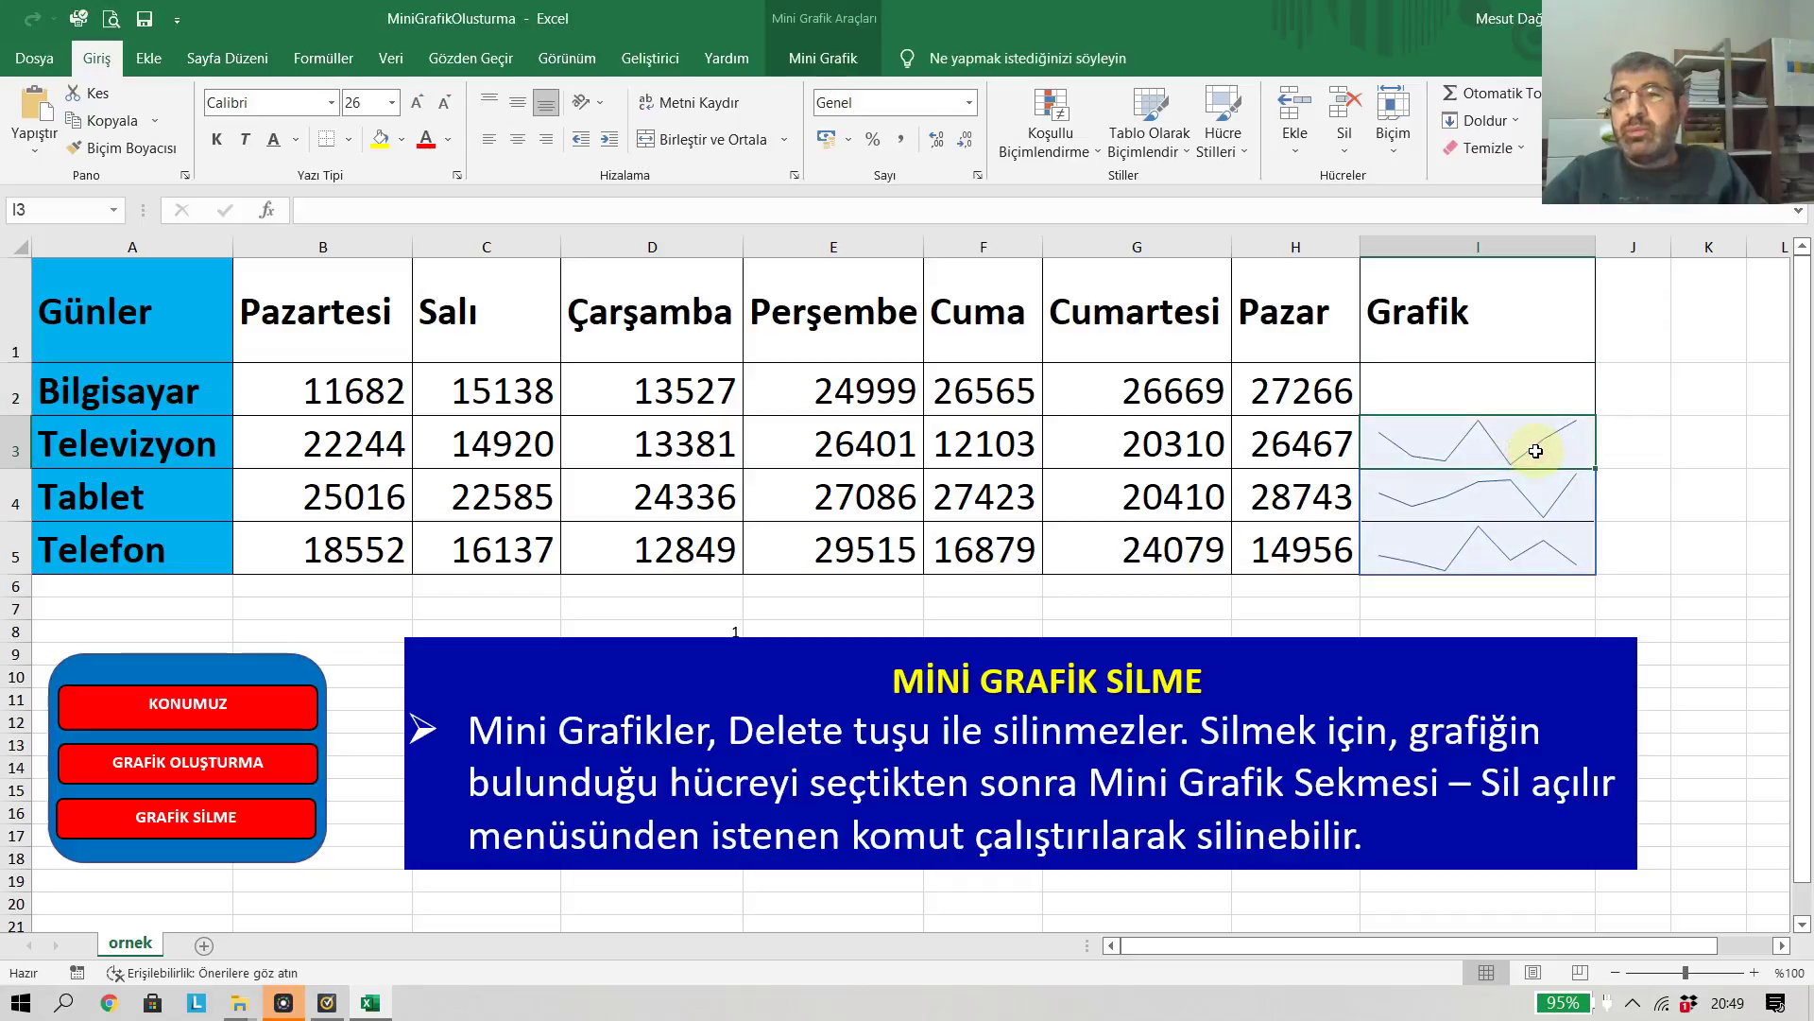
click(820, 65)
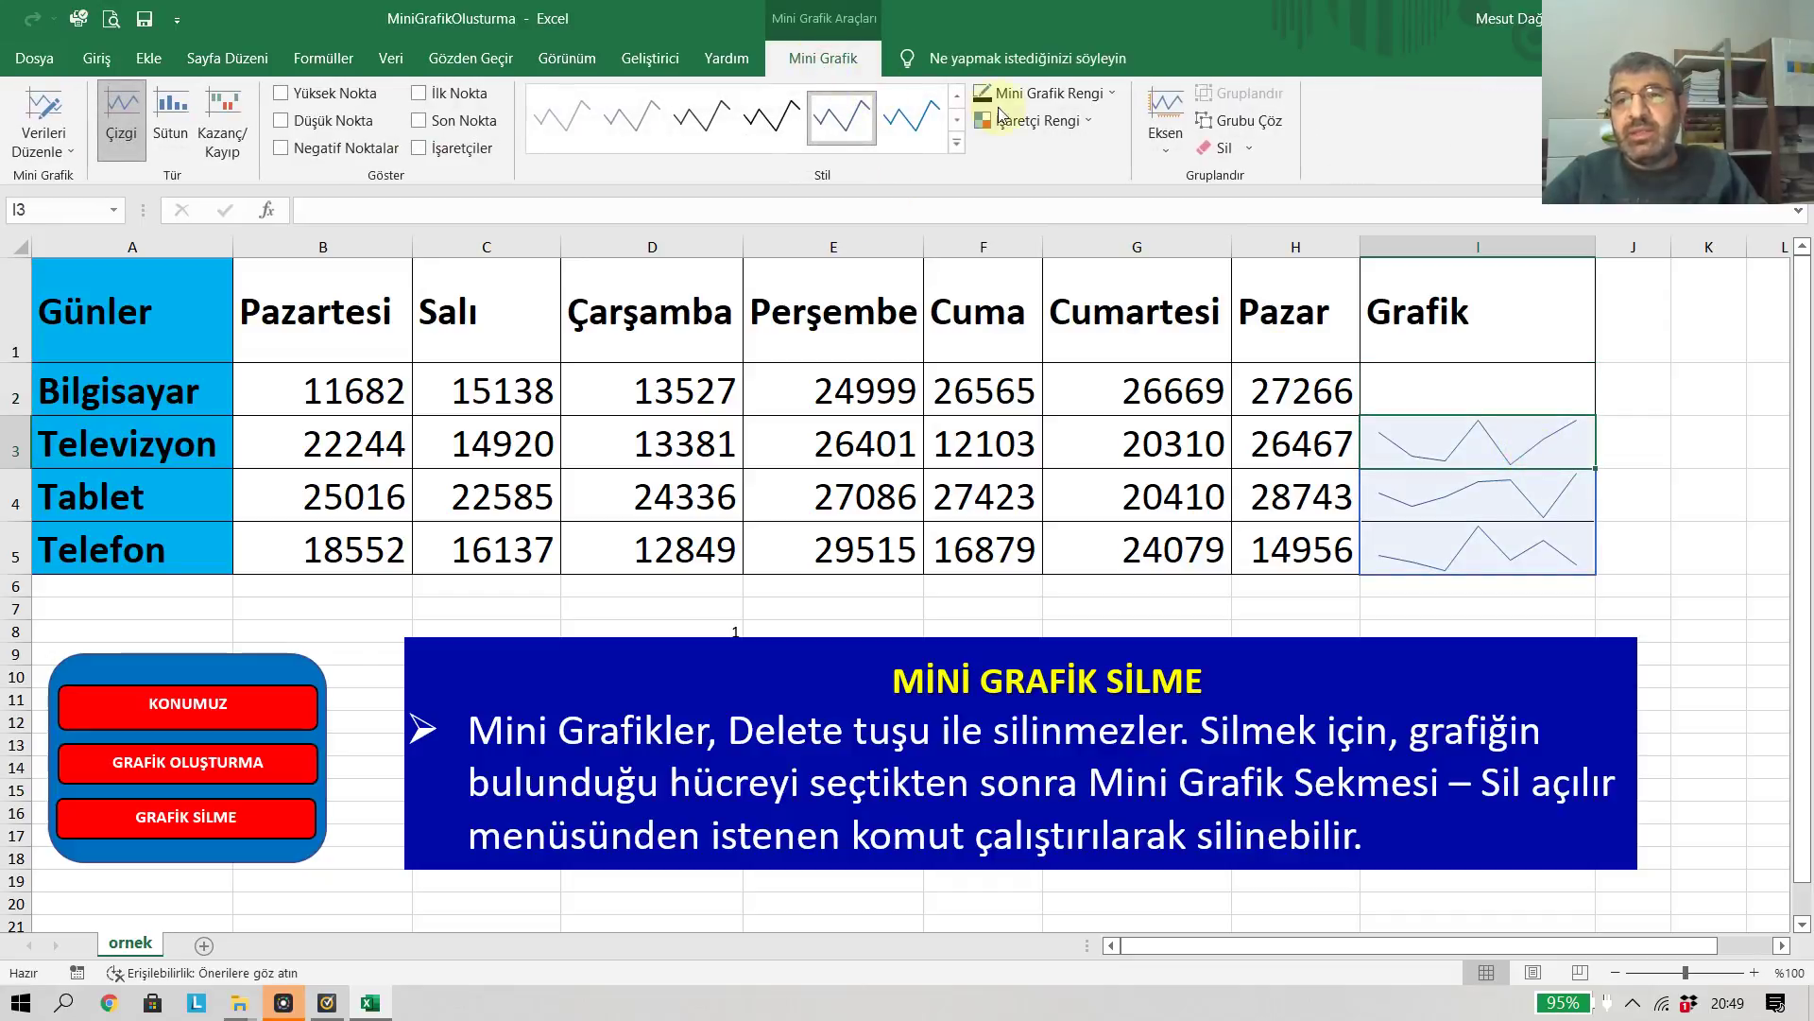
click(1233, 150)
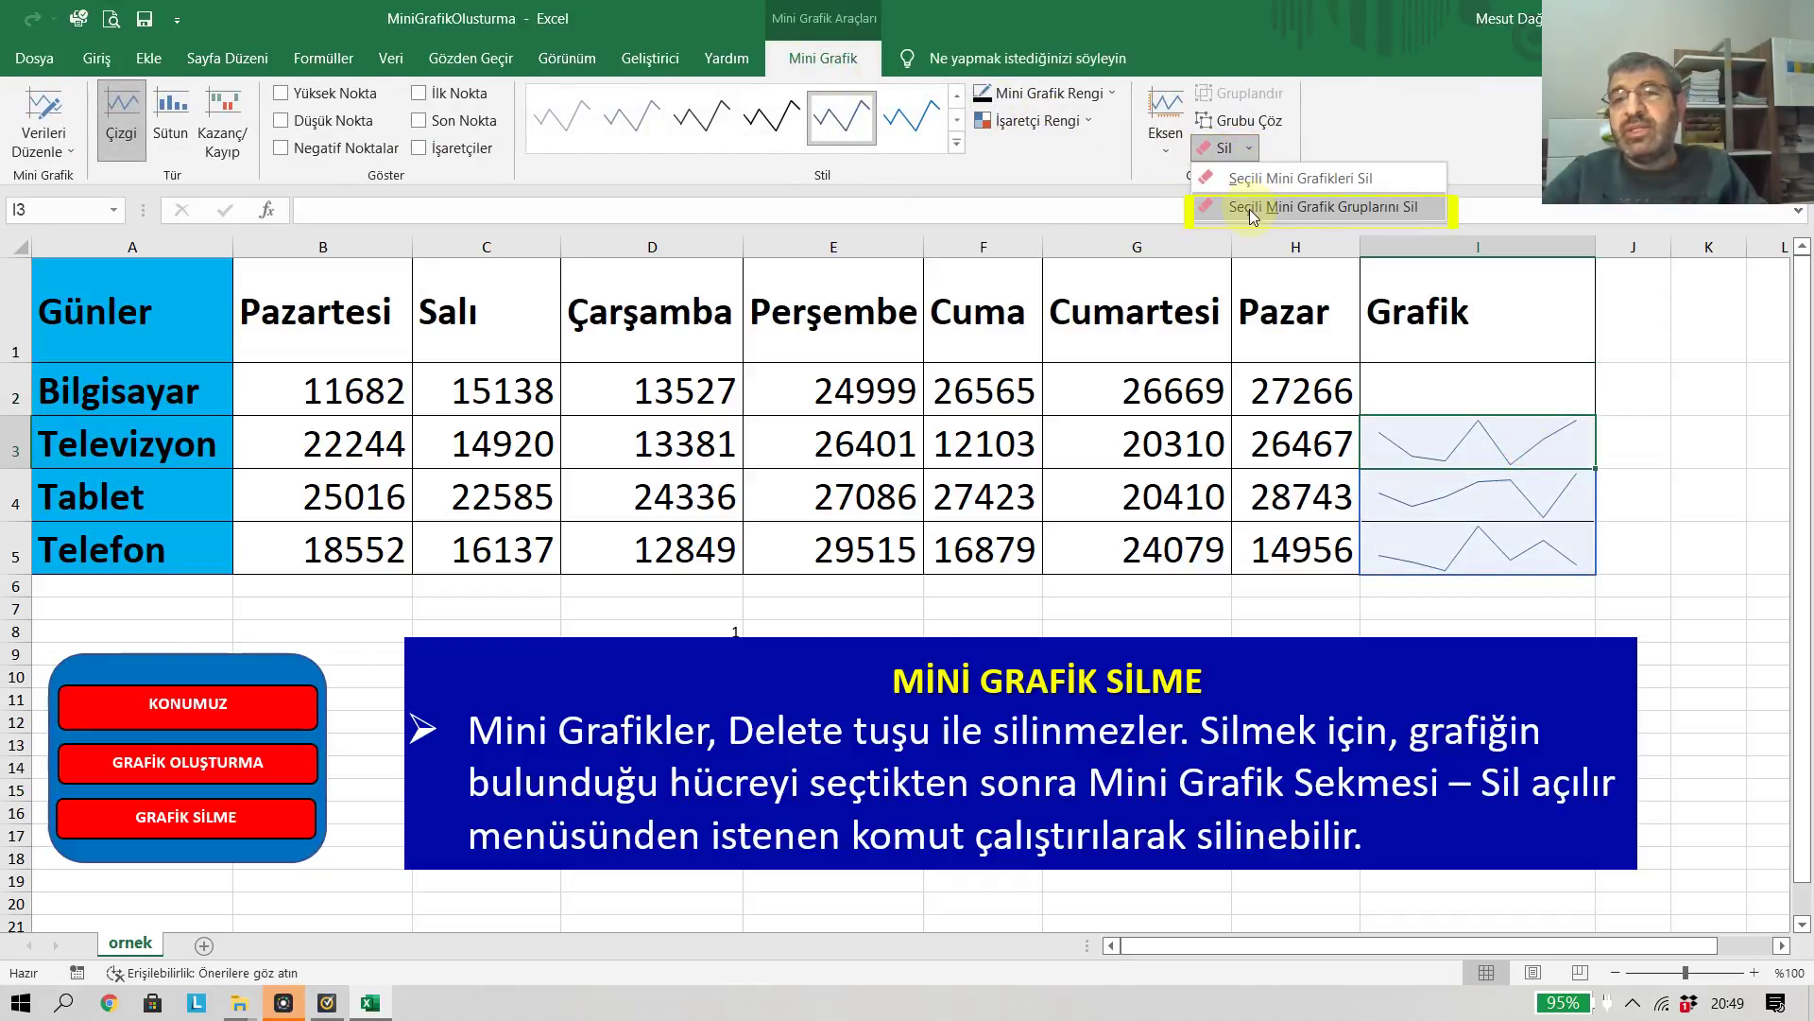
click(1334, 206)
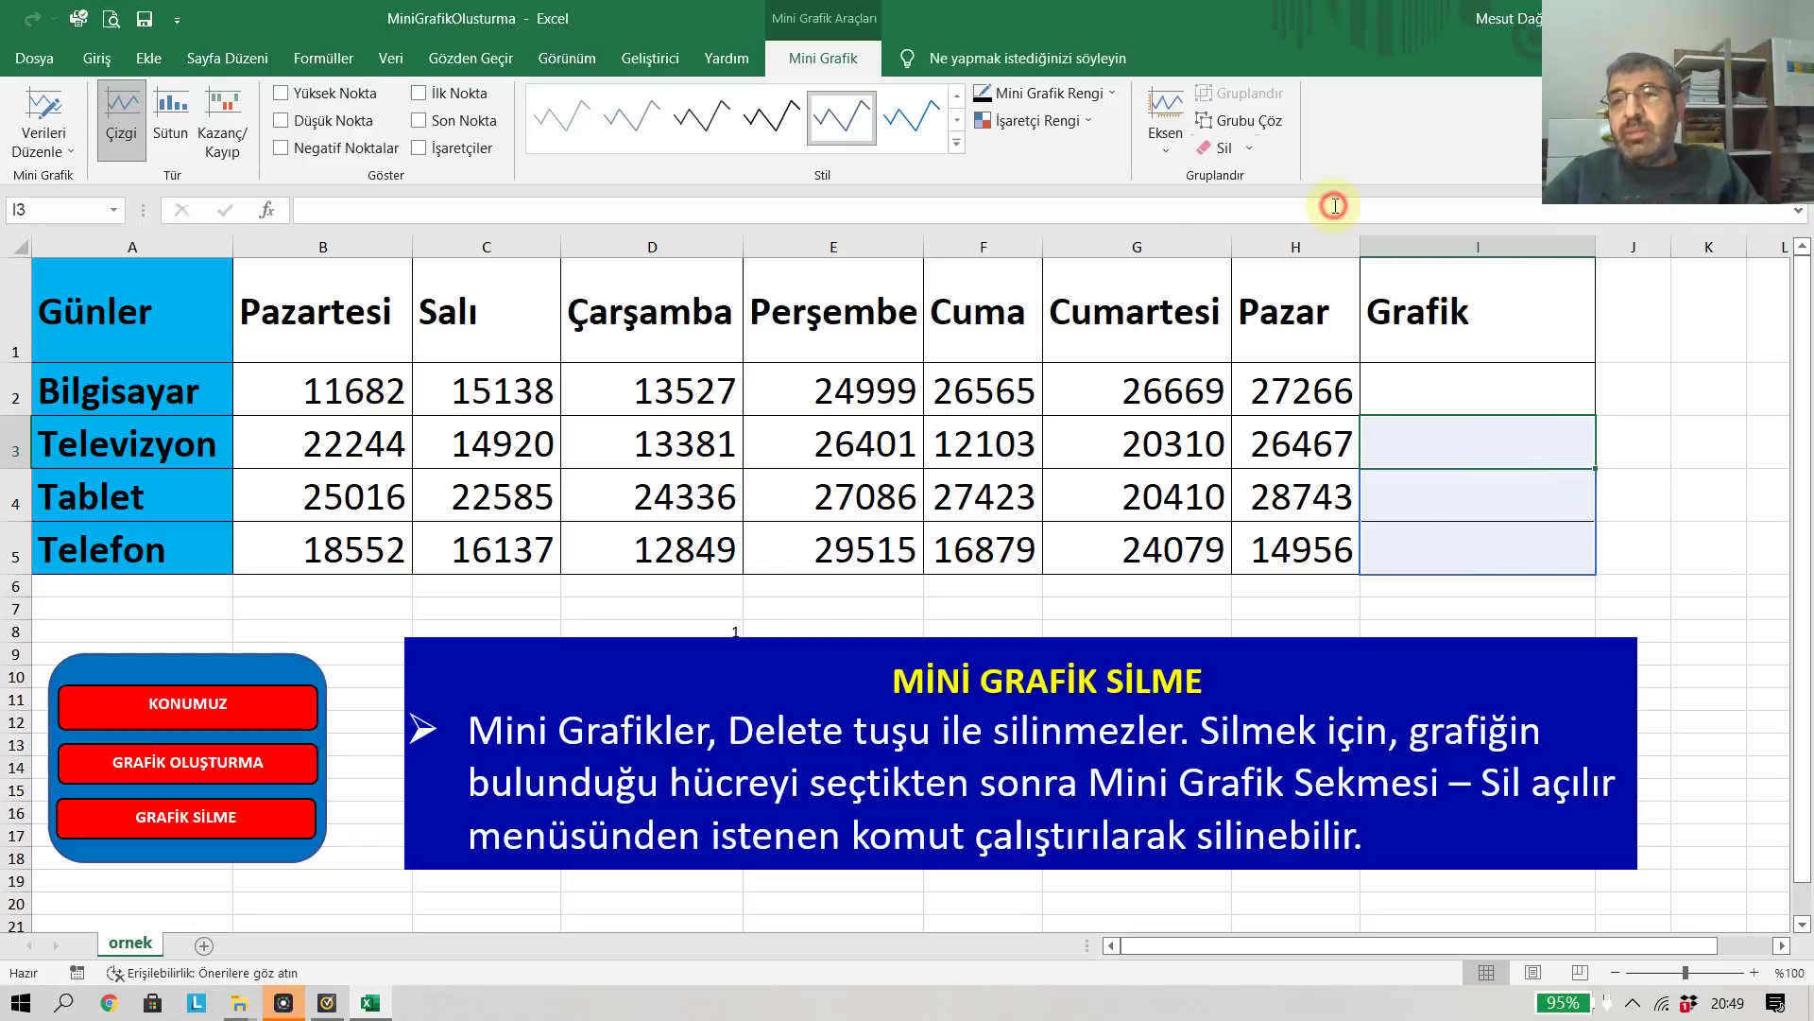